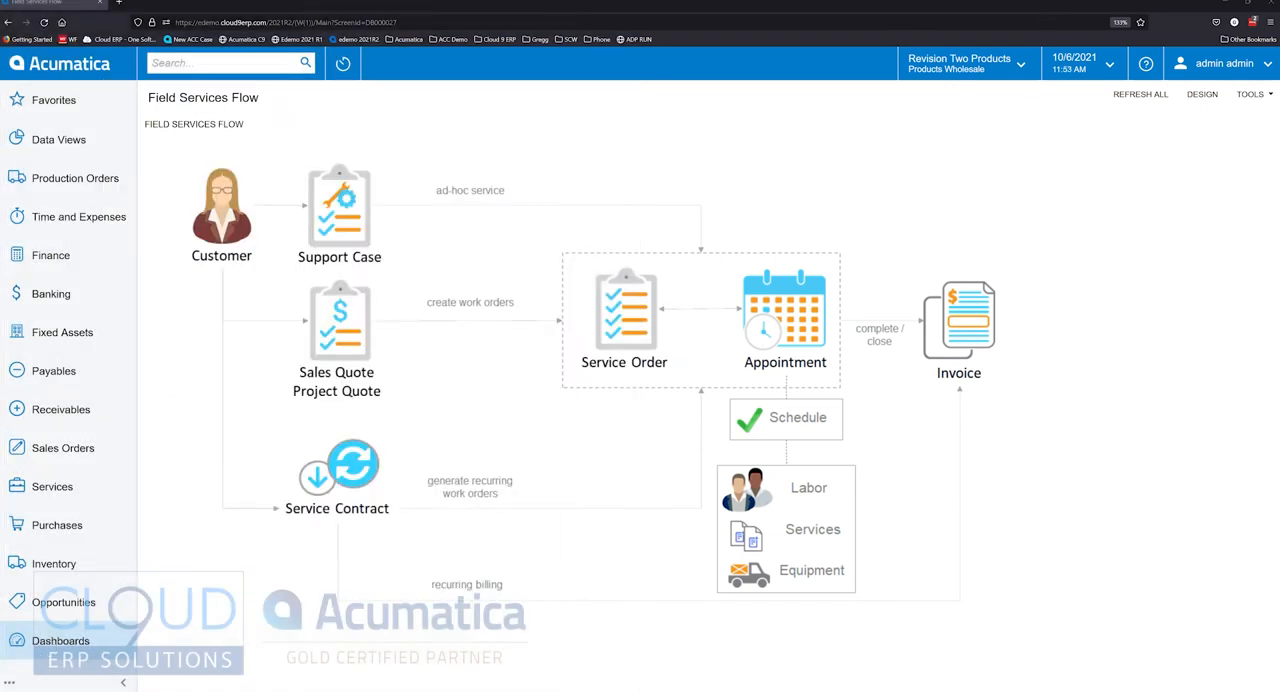
- Open the Service Management Preferences and review the calendar and map settings, including the number of staff members
click(55, 498)
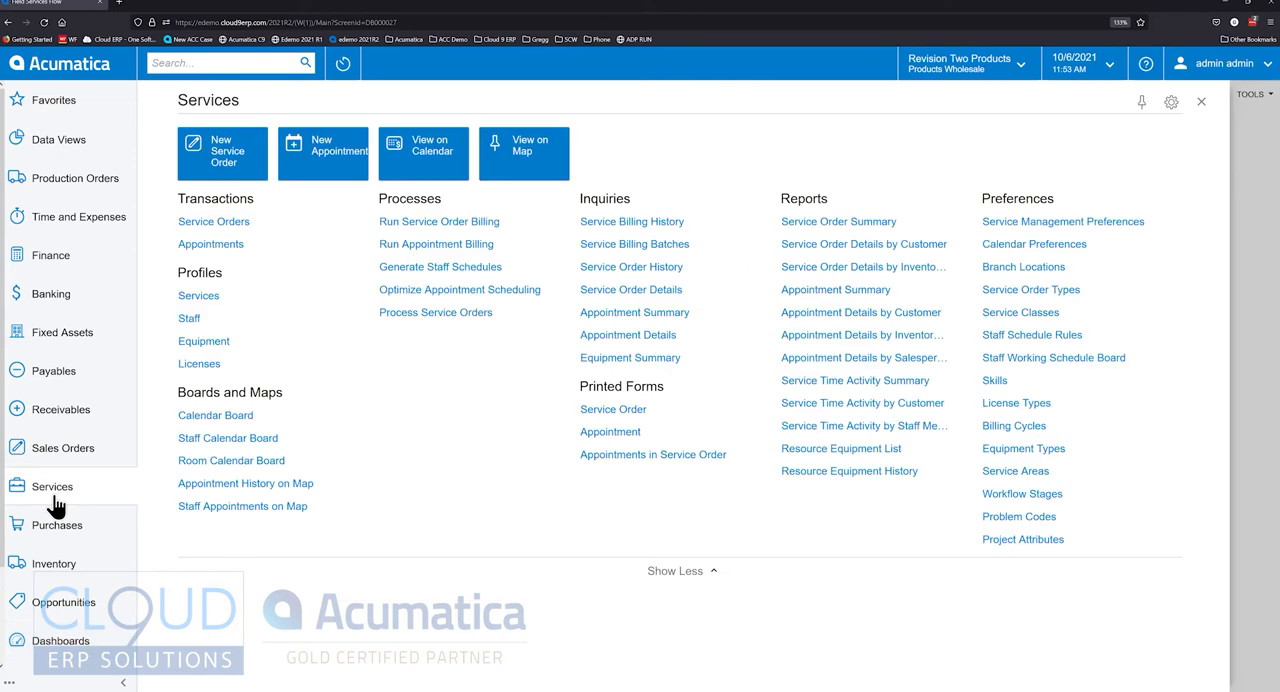
click(1070, 222)
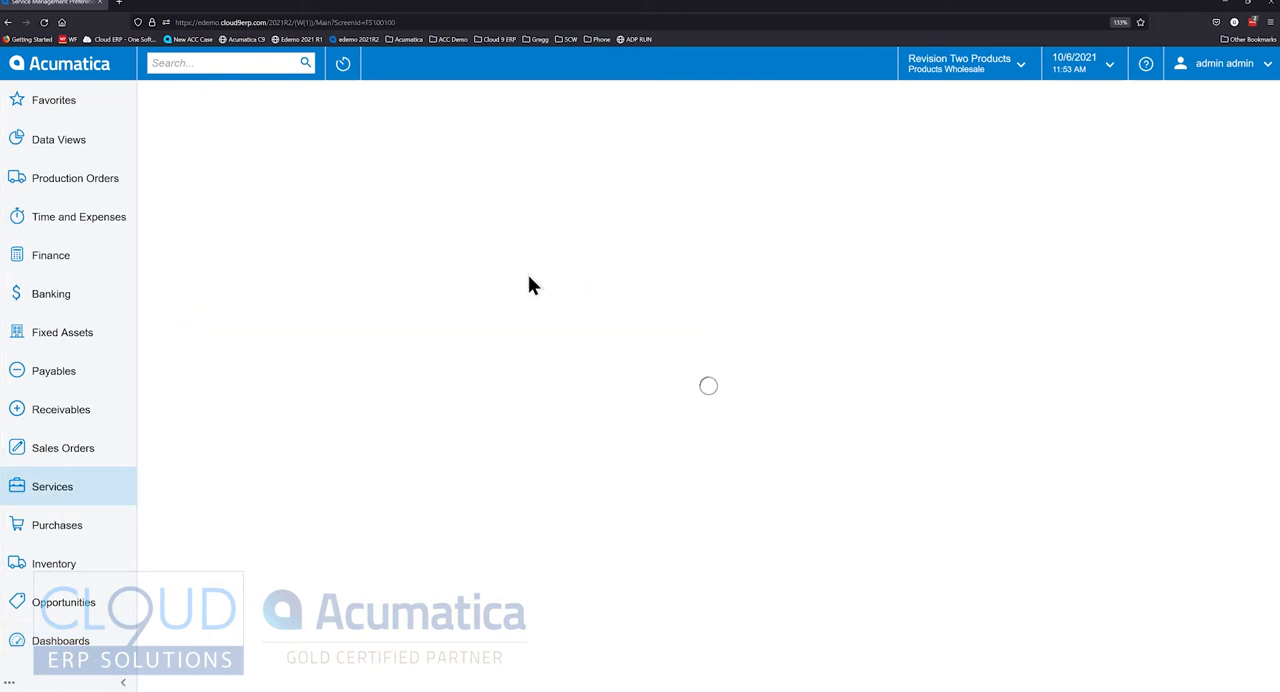
click(275, 161)
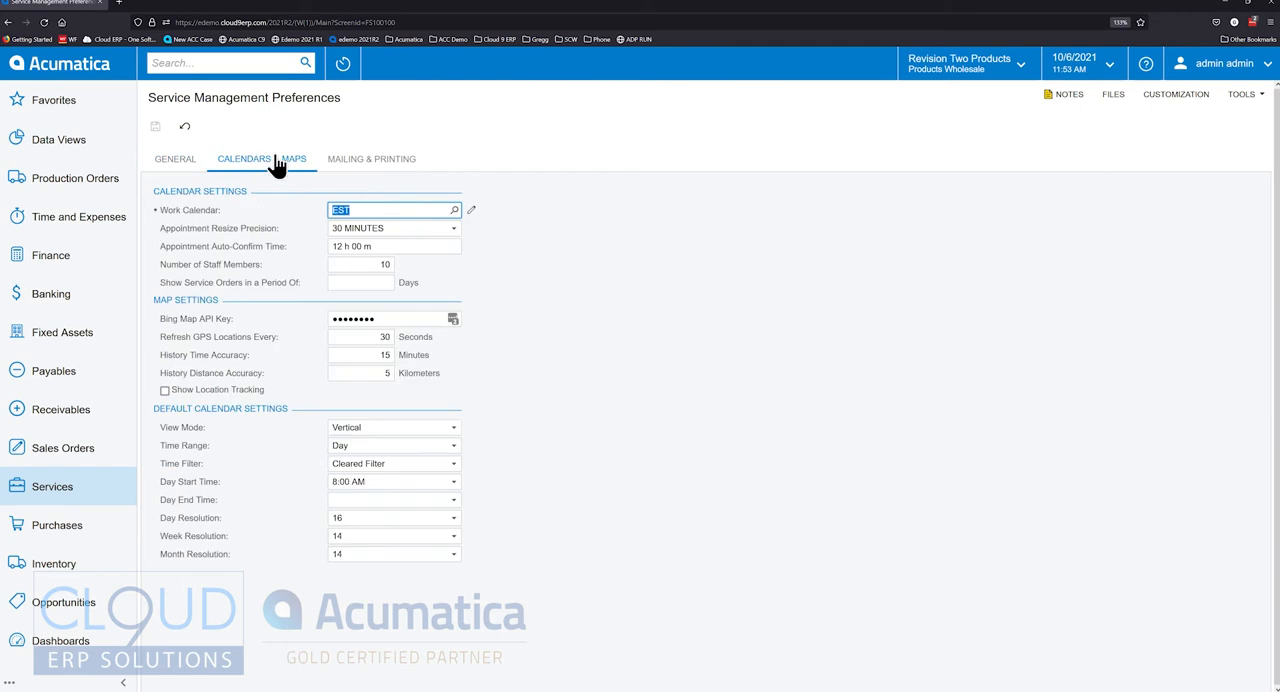
click(342, 264)
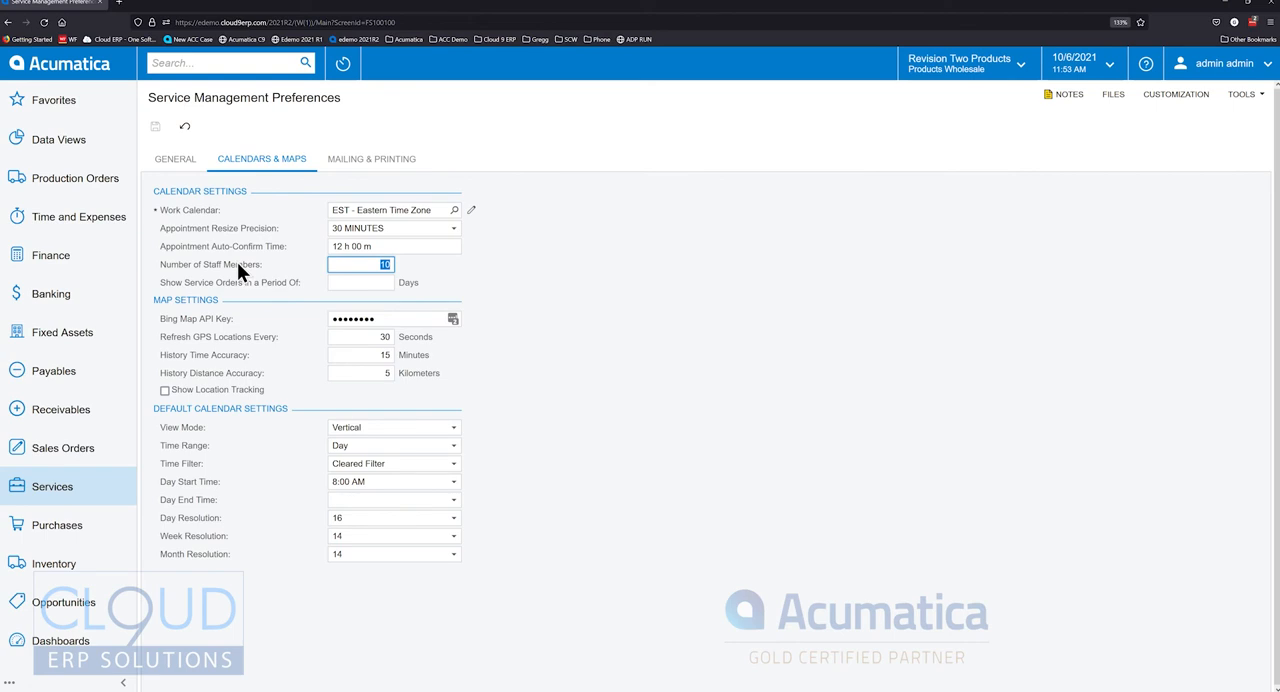
- Open the "Potential distribution partnership" opportunity for Kid's Decor from the list of opportunities
click(85, 604)
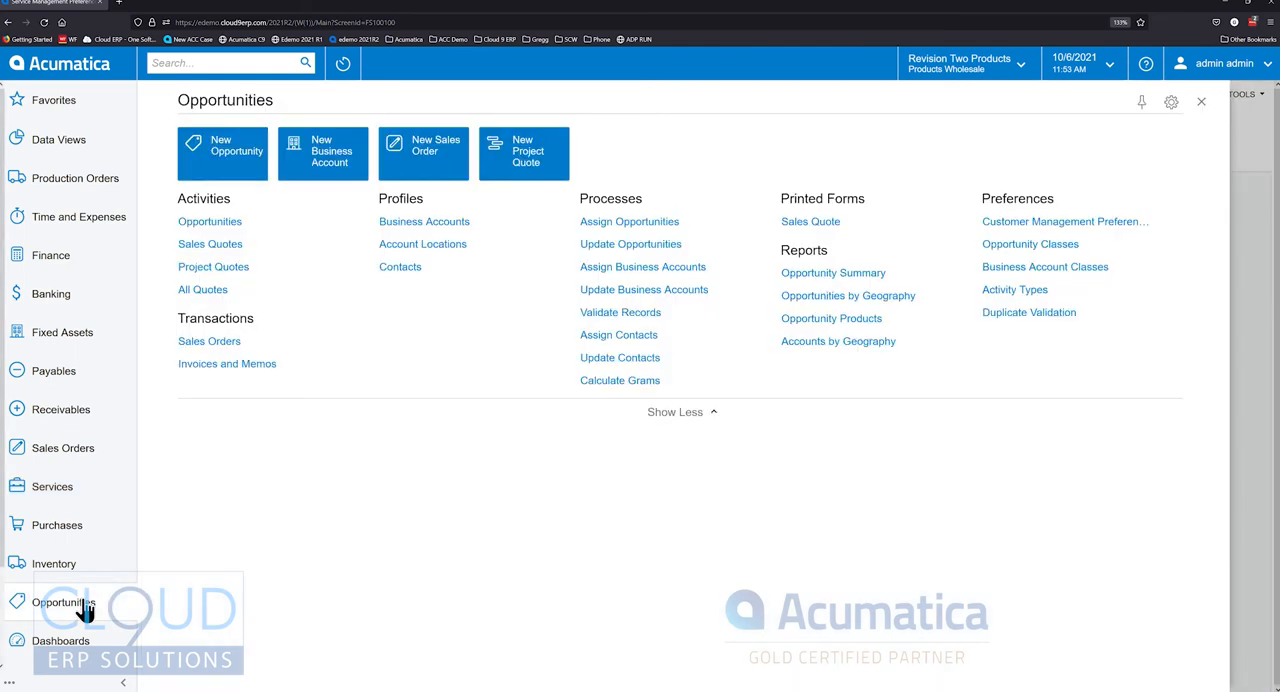
click(216, 223)
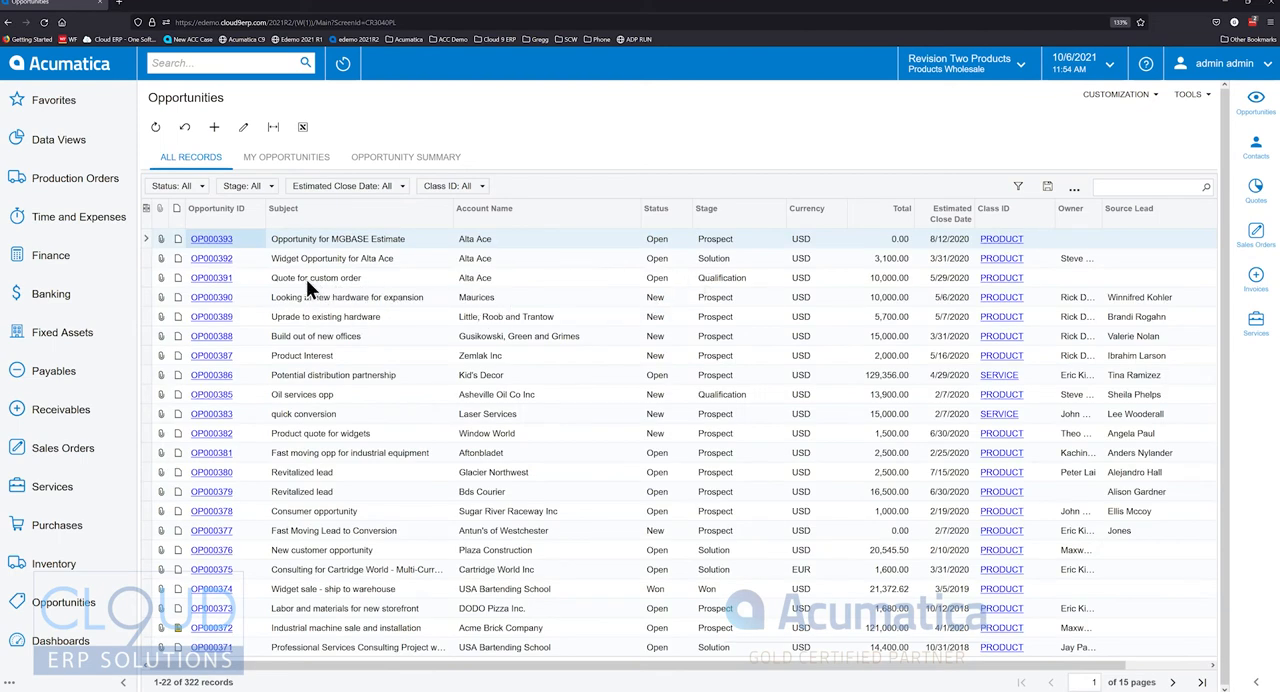
click(212, 375)
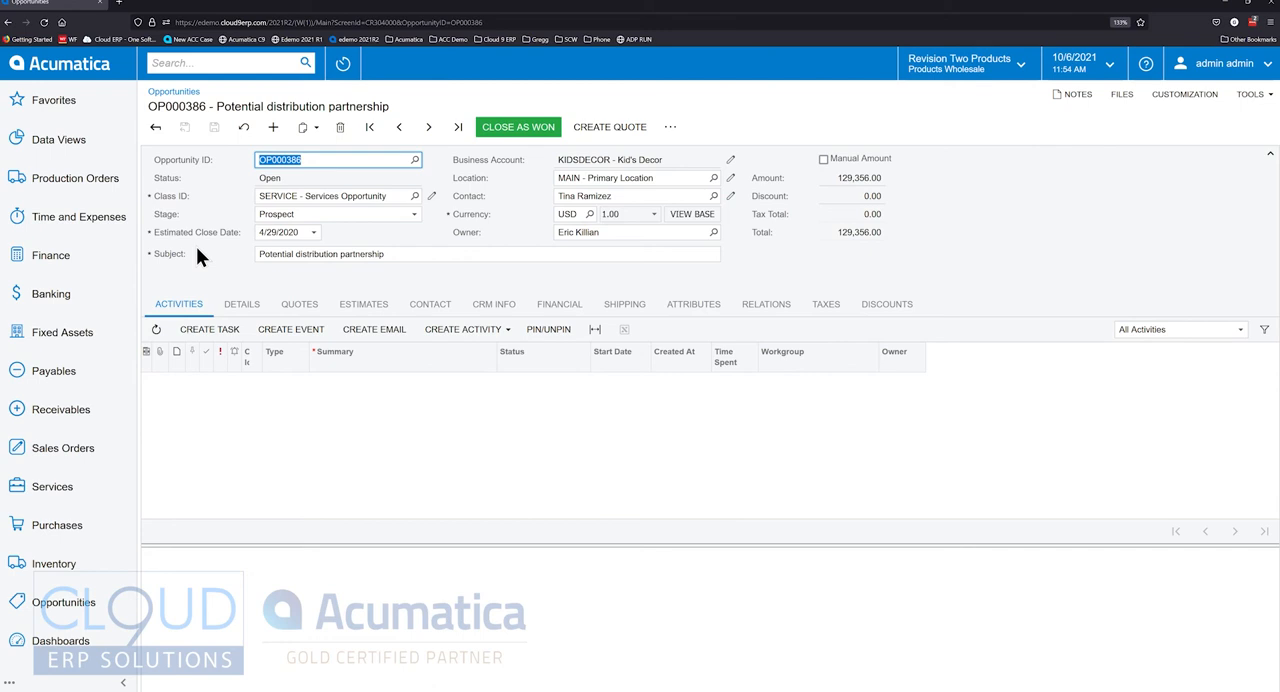
click(229, 379)
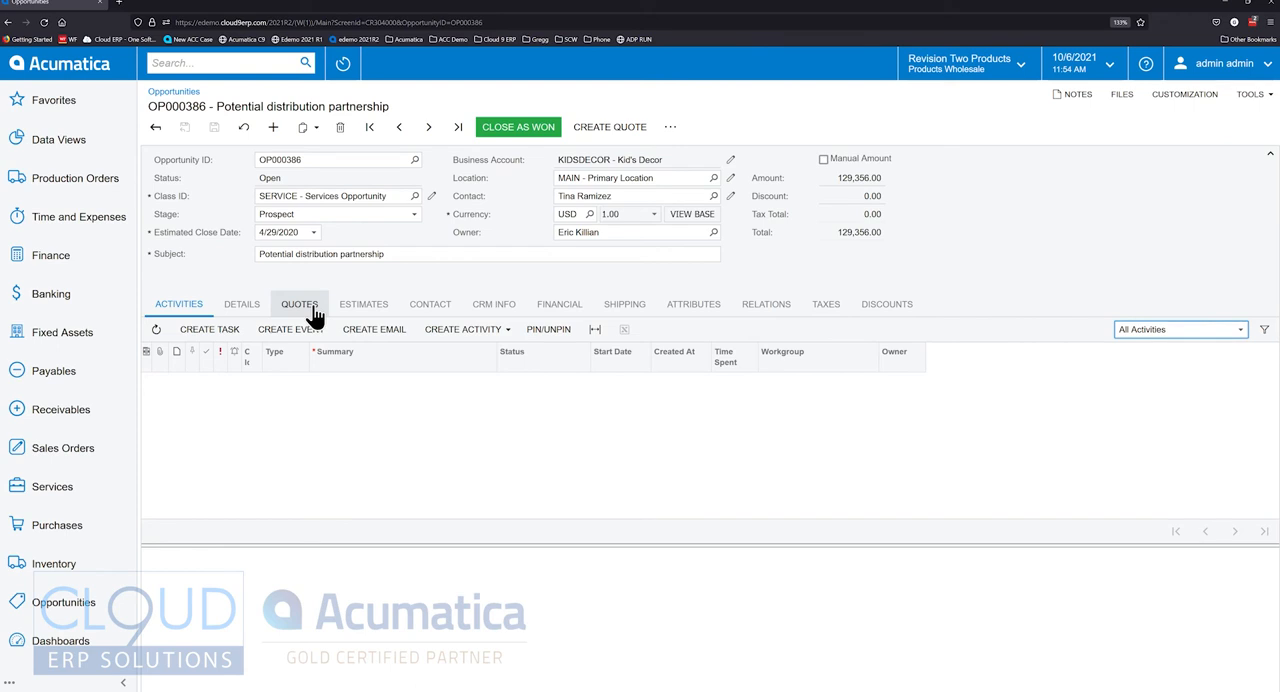
- Create an appointment from the opportunity, checking the service order type and problem choices but keeping the defaults, and open it for review
click(670, 128)
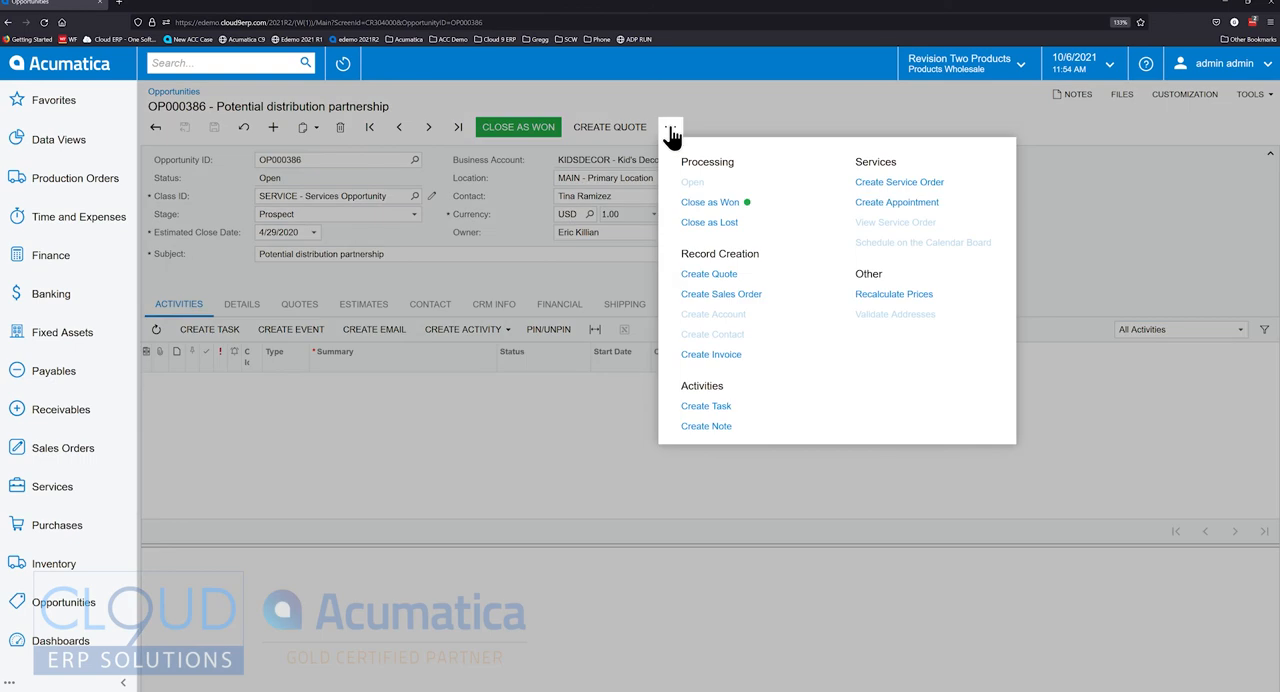
click(883, 205)
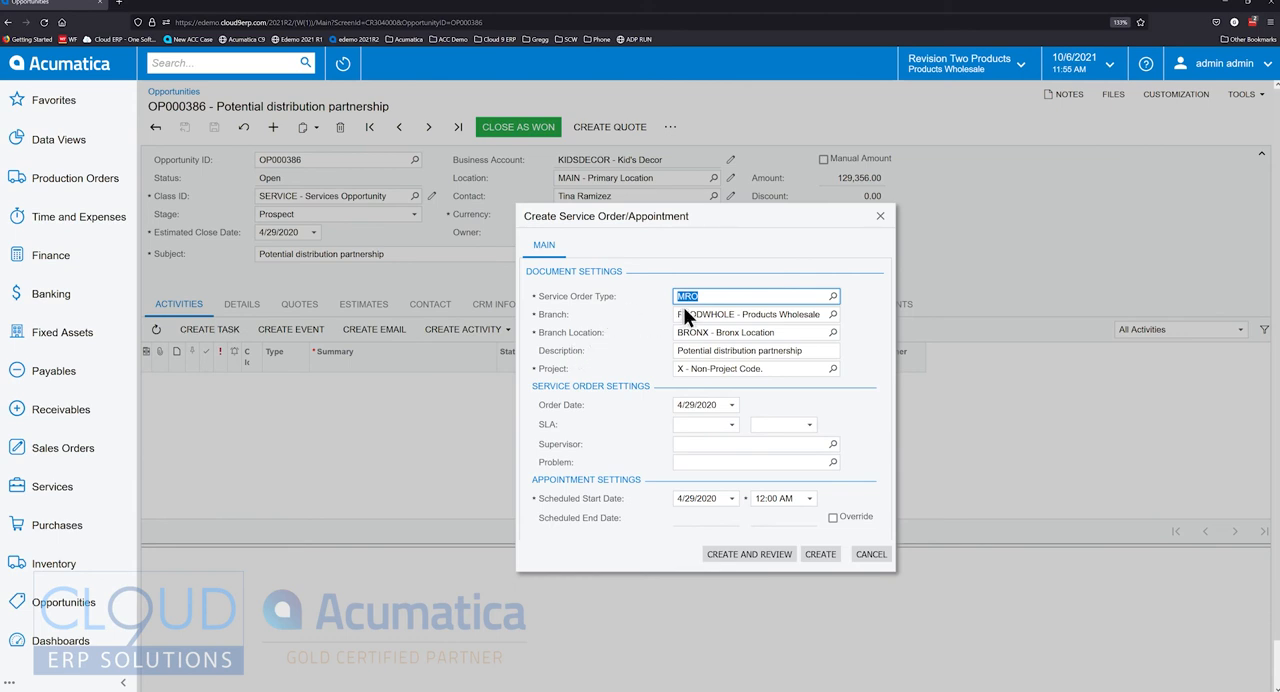
click(832, 297)
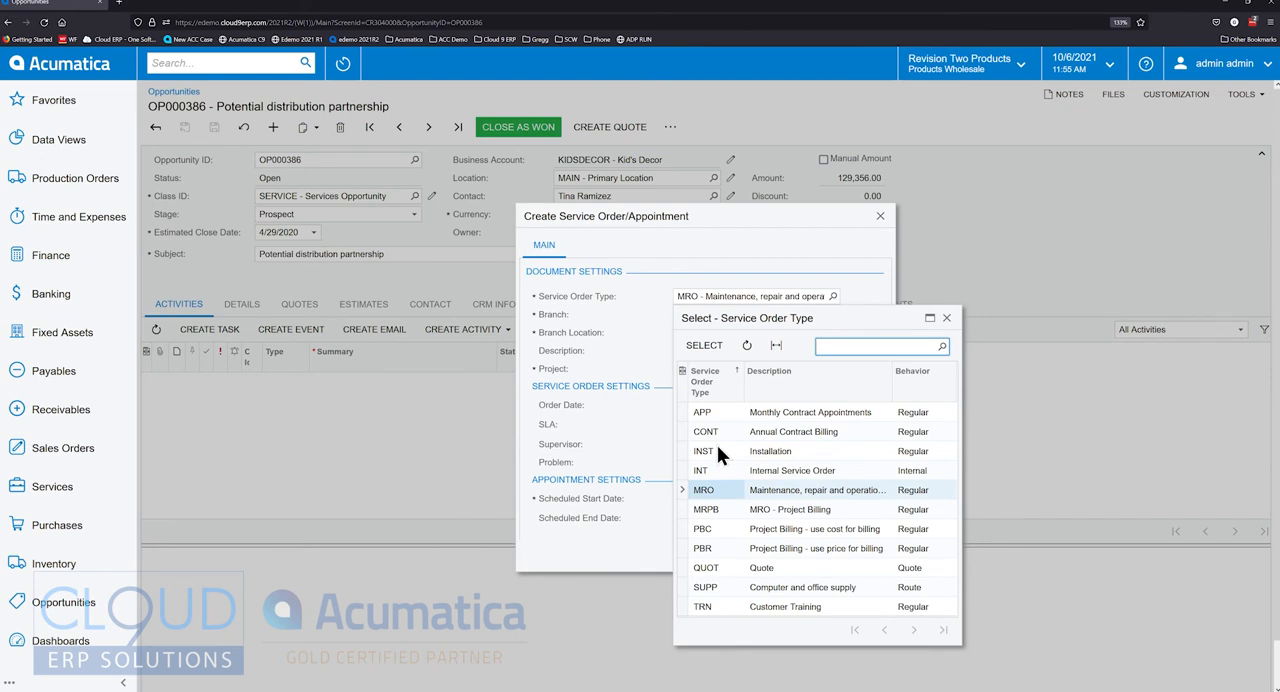
click(604, 304)
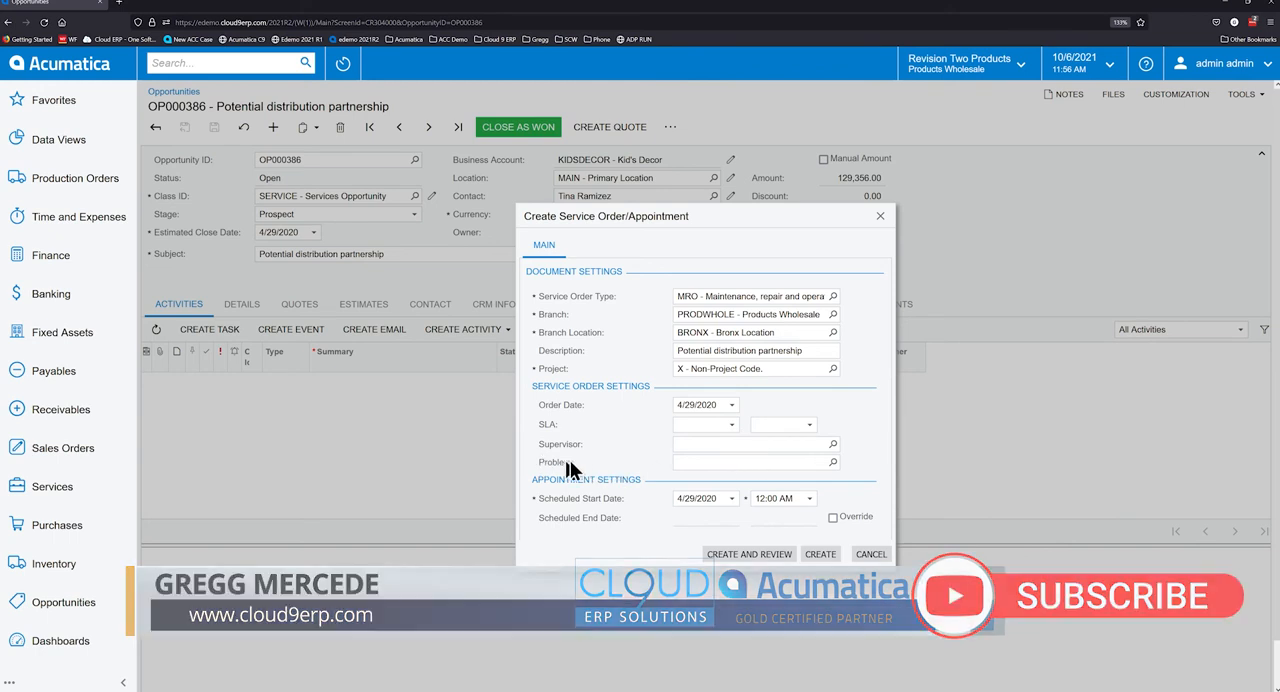
click(832, 462)
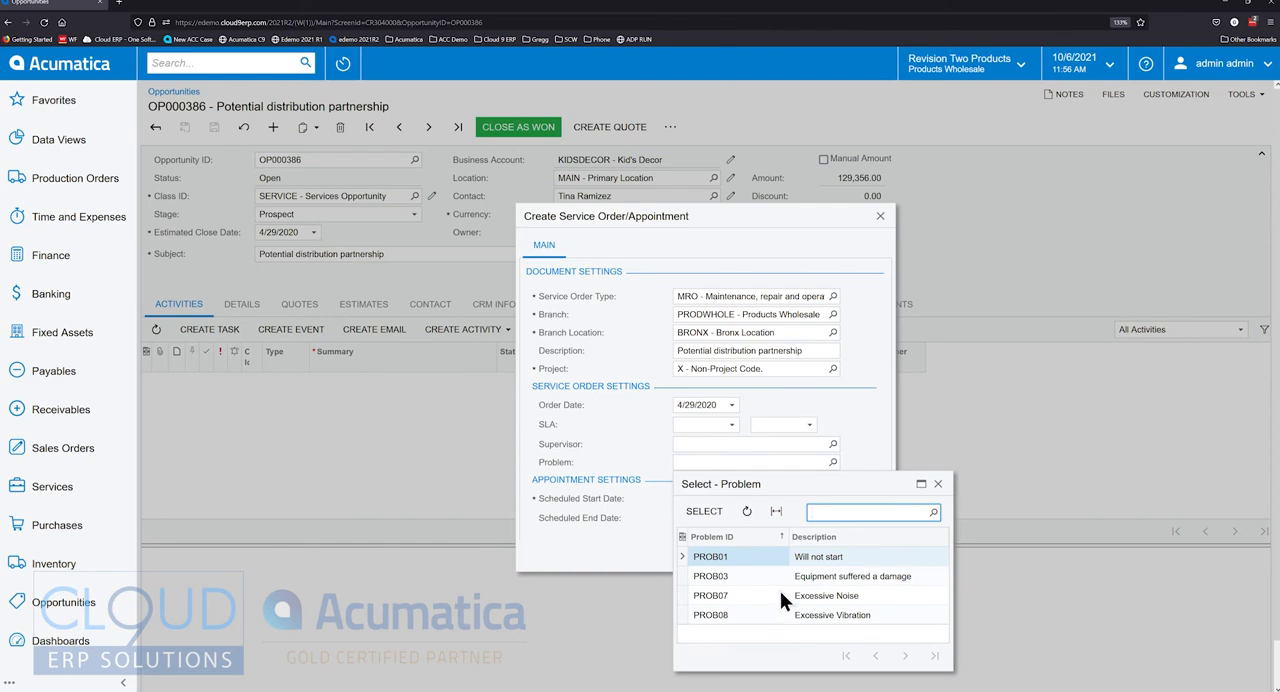
key(Escape)
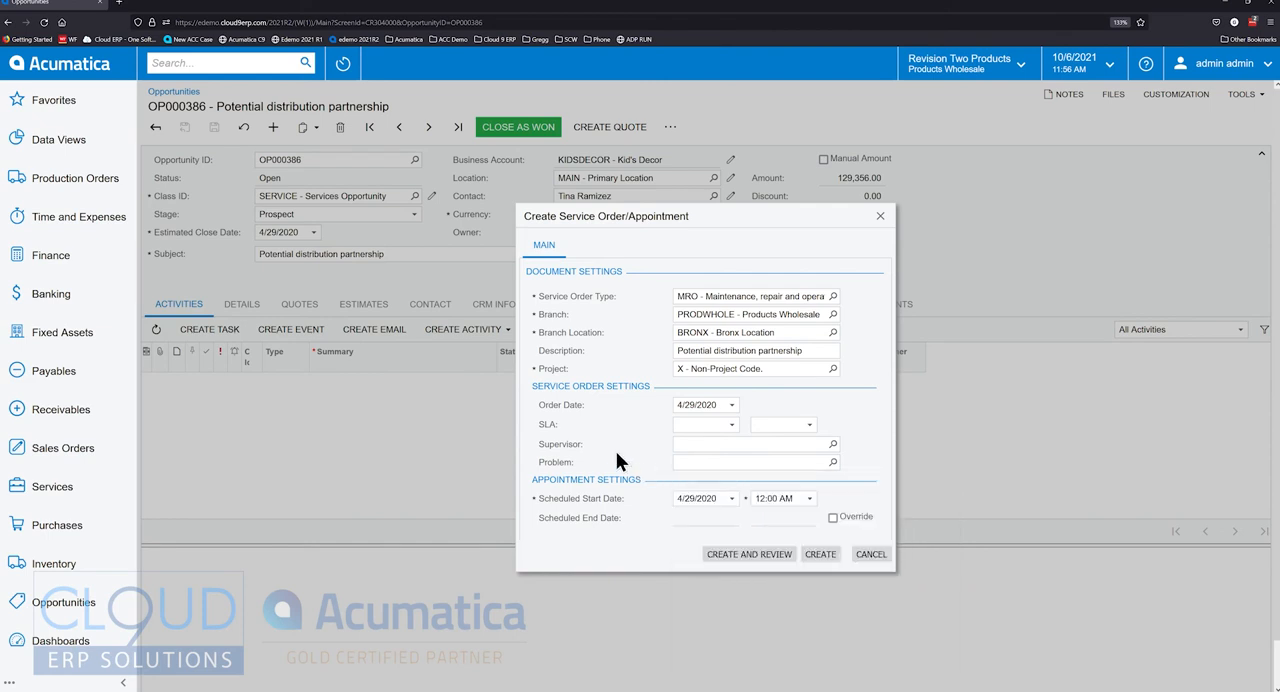
click(729, 498)
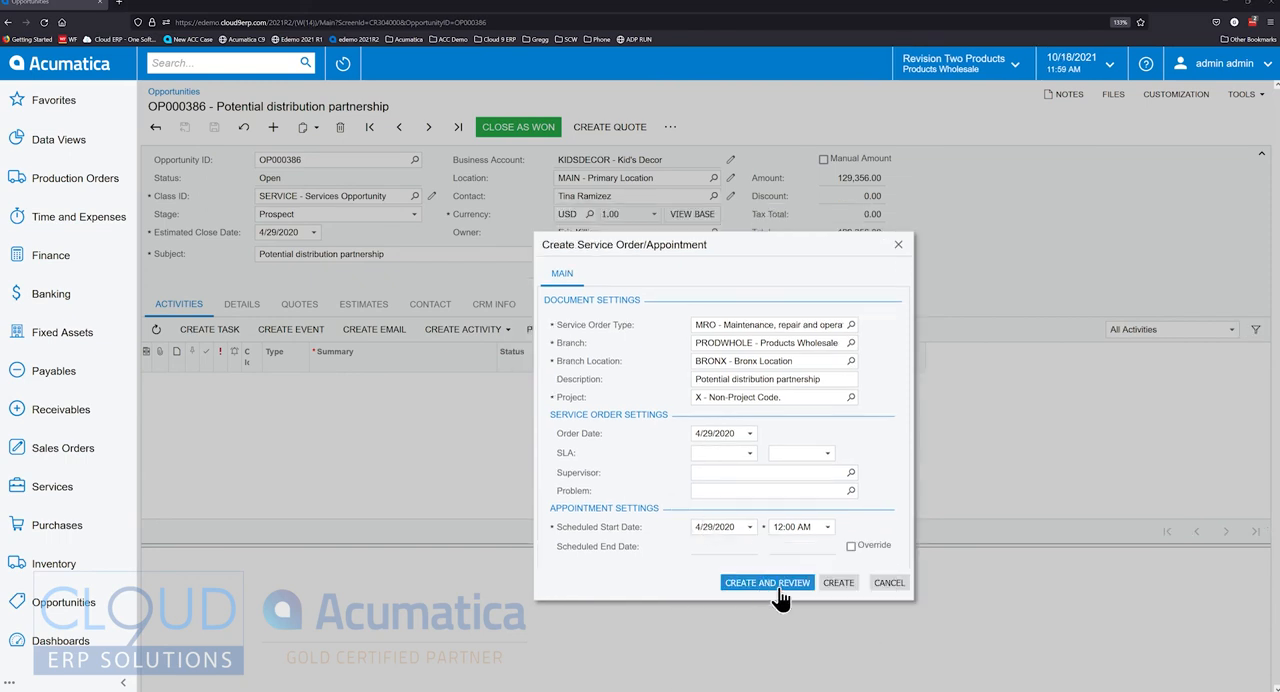
click(768, 582)
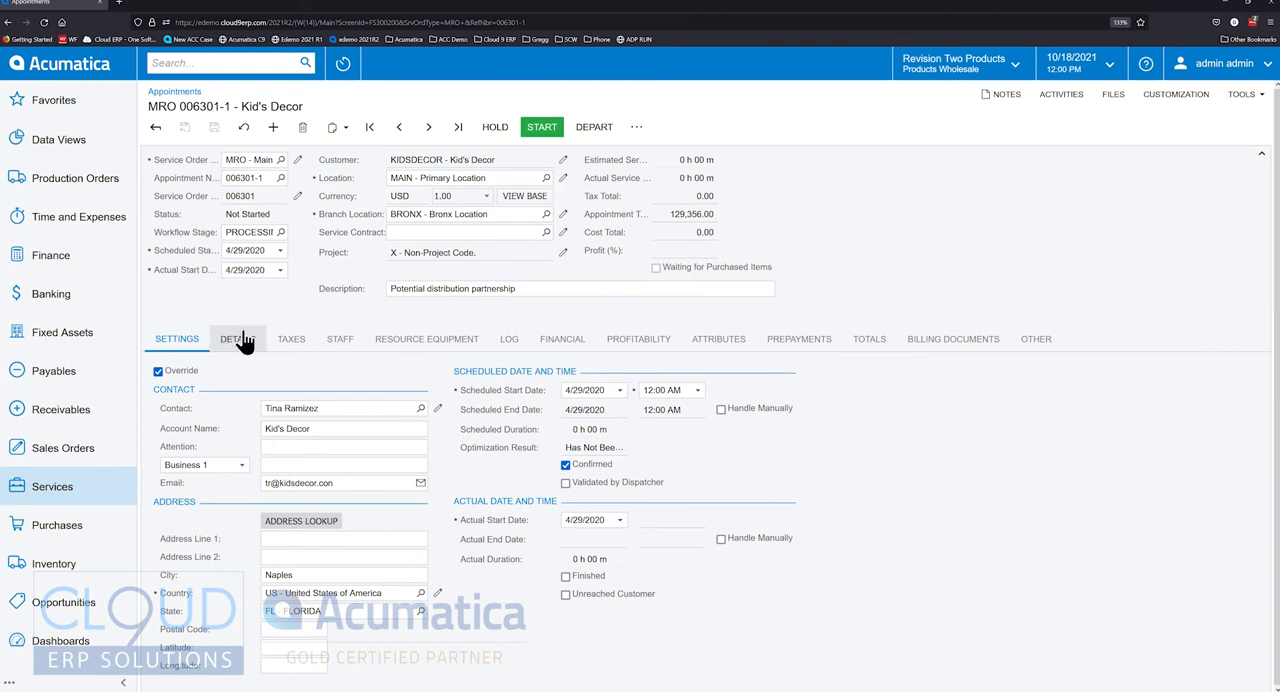
- Inspect the appointment's source information, open the linked opportunity, and check which service commands it offers
click(1040, 345)
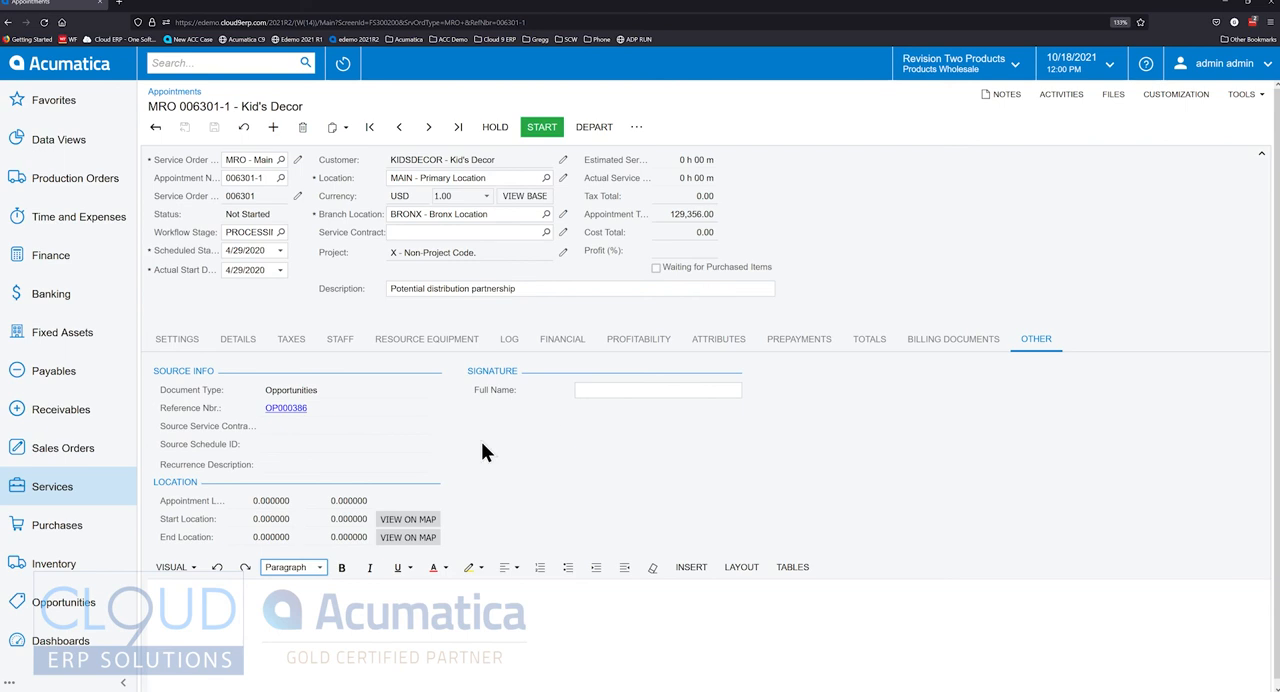
click(290, 409)
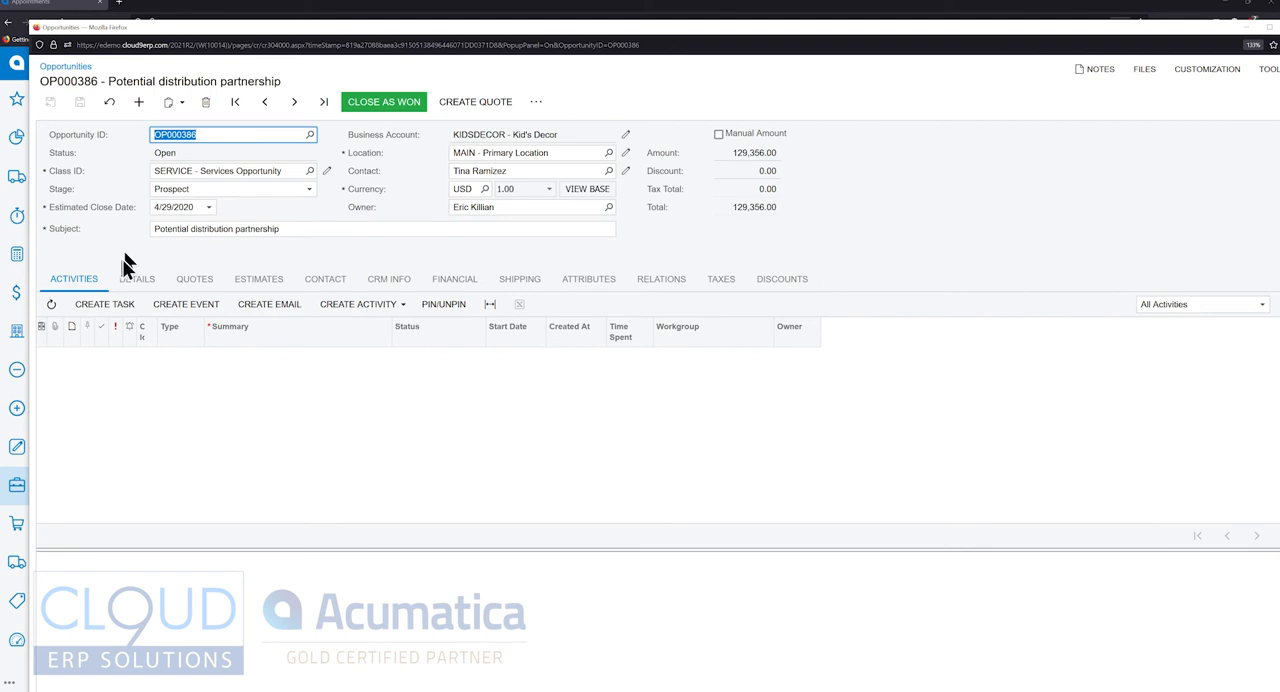
drag(1212, 34, 1185, 0)
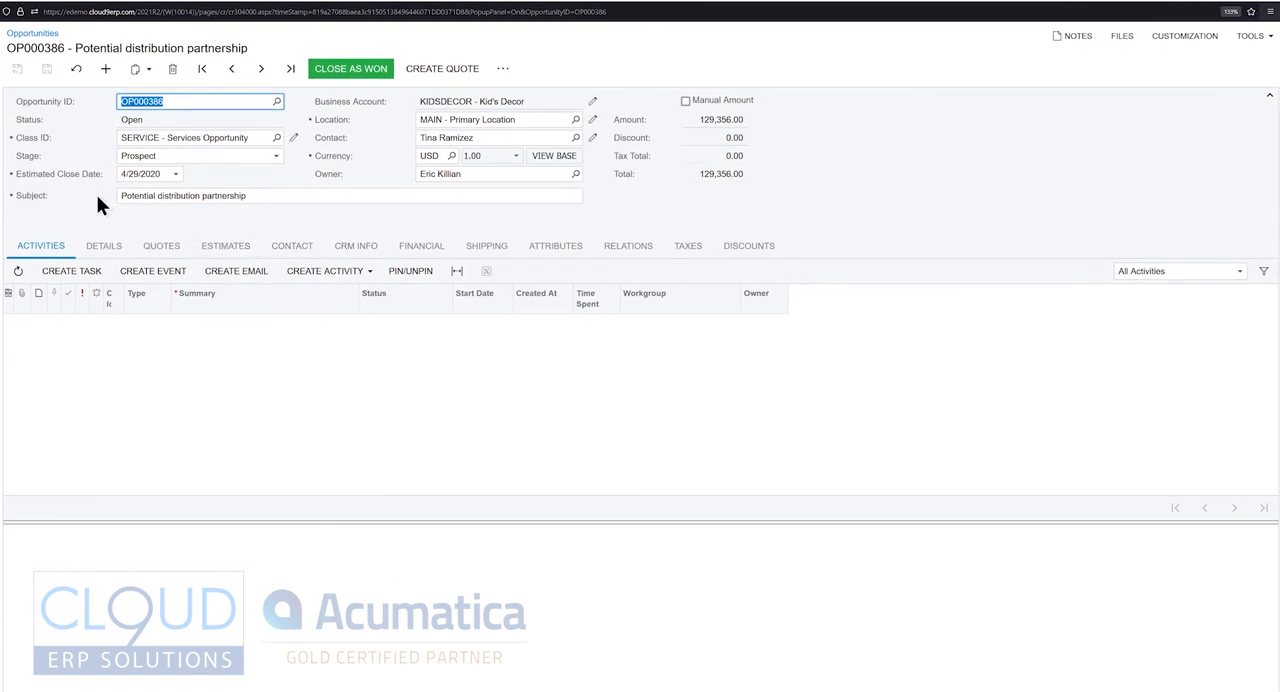
click(503, 70)
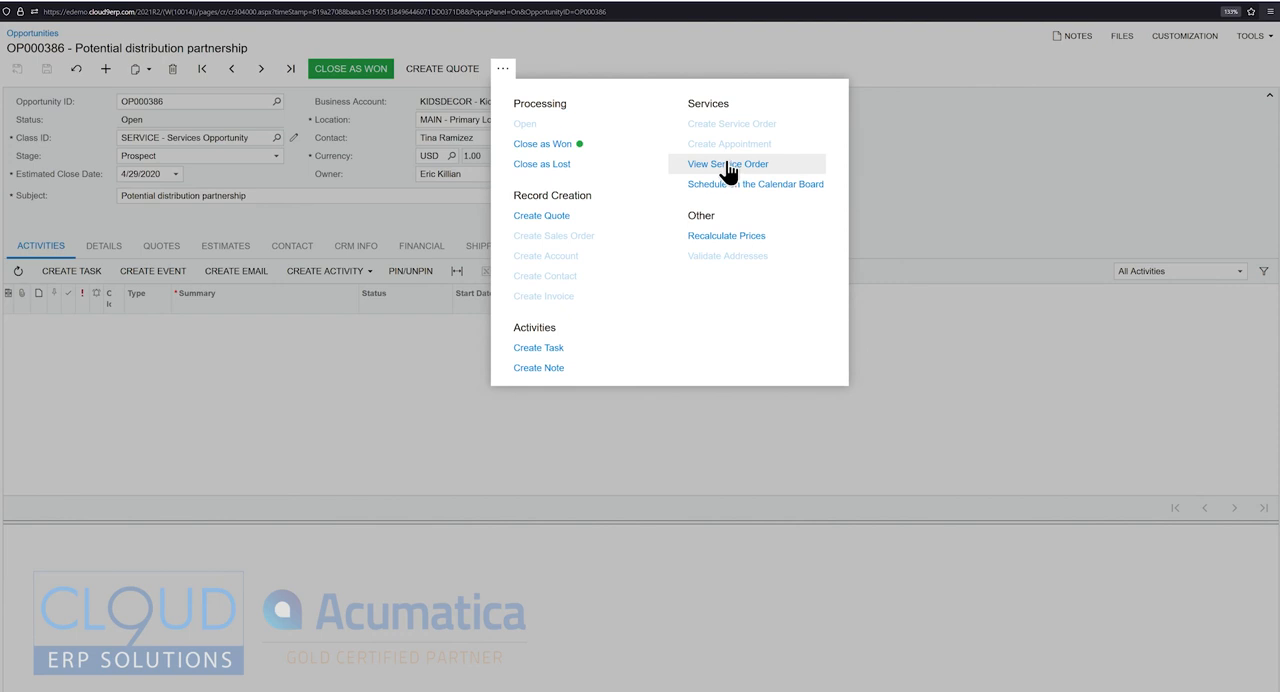
click(967, 156)
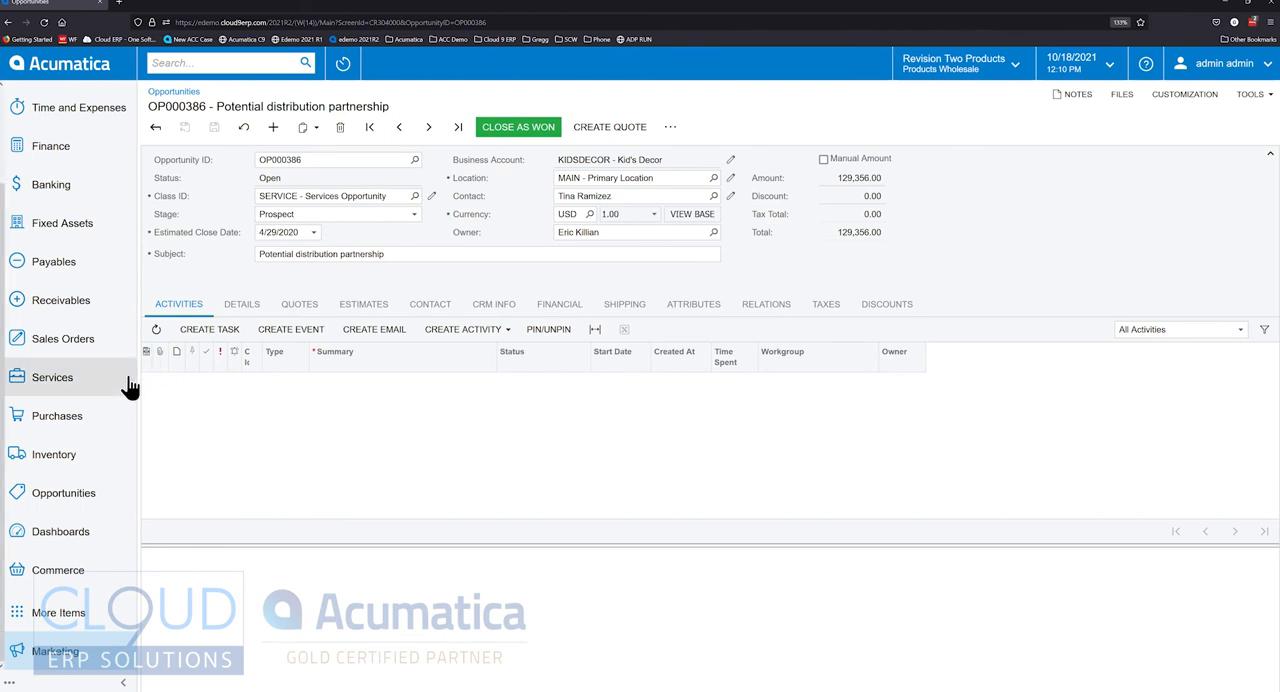
- Open the Alta Ace "Manufacturing Project" (PR00000016) from the list of projects
click(35, 615)
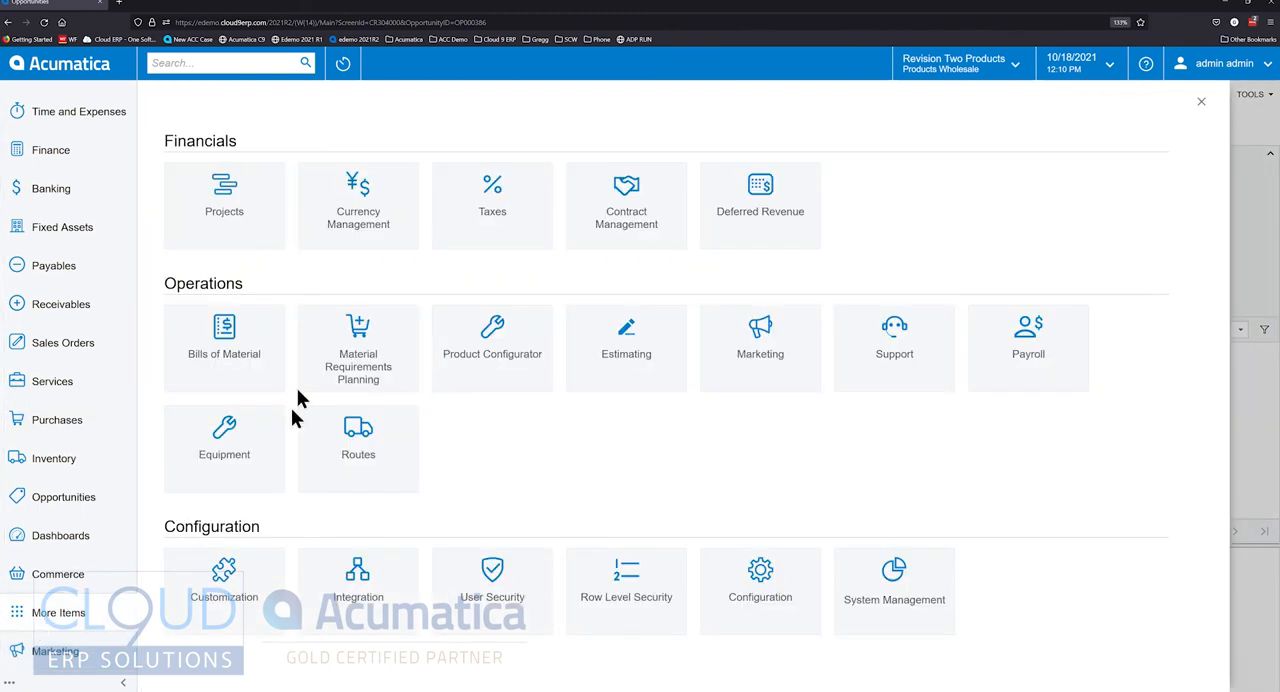
click(243, 235)
click(205, 363)
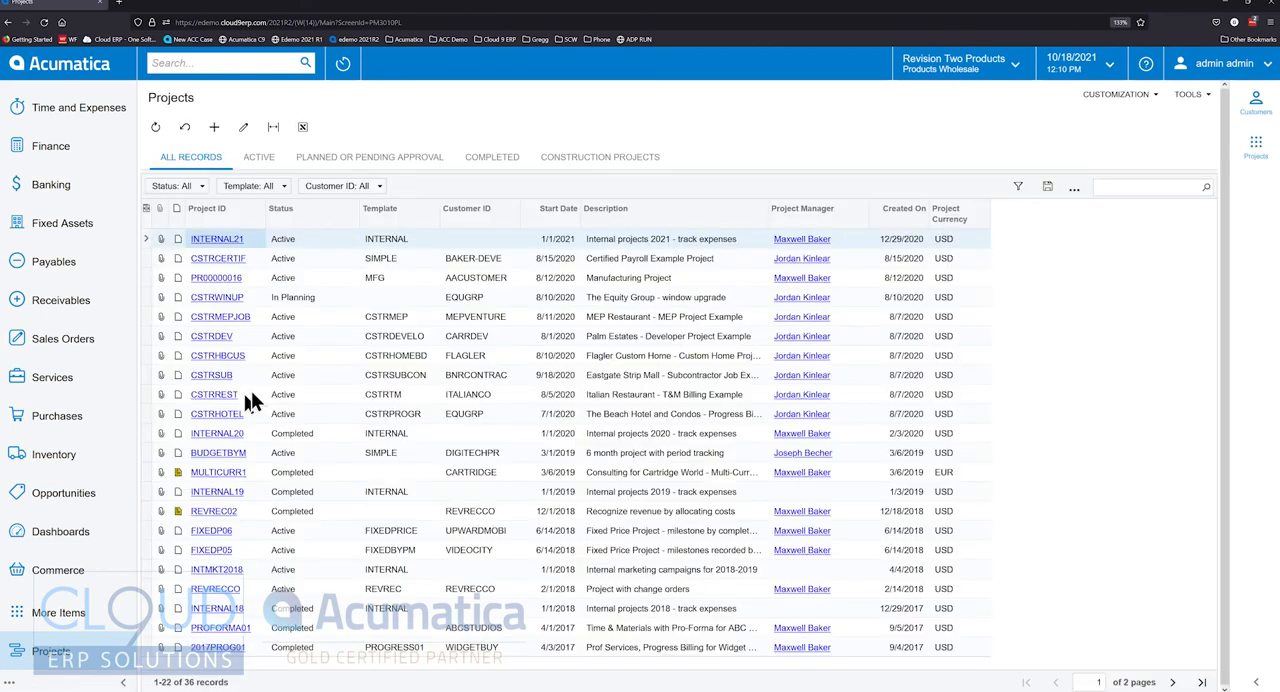
click(218, 278)
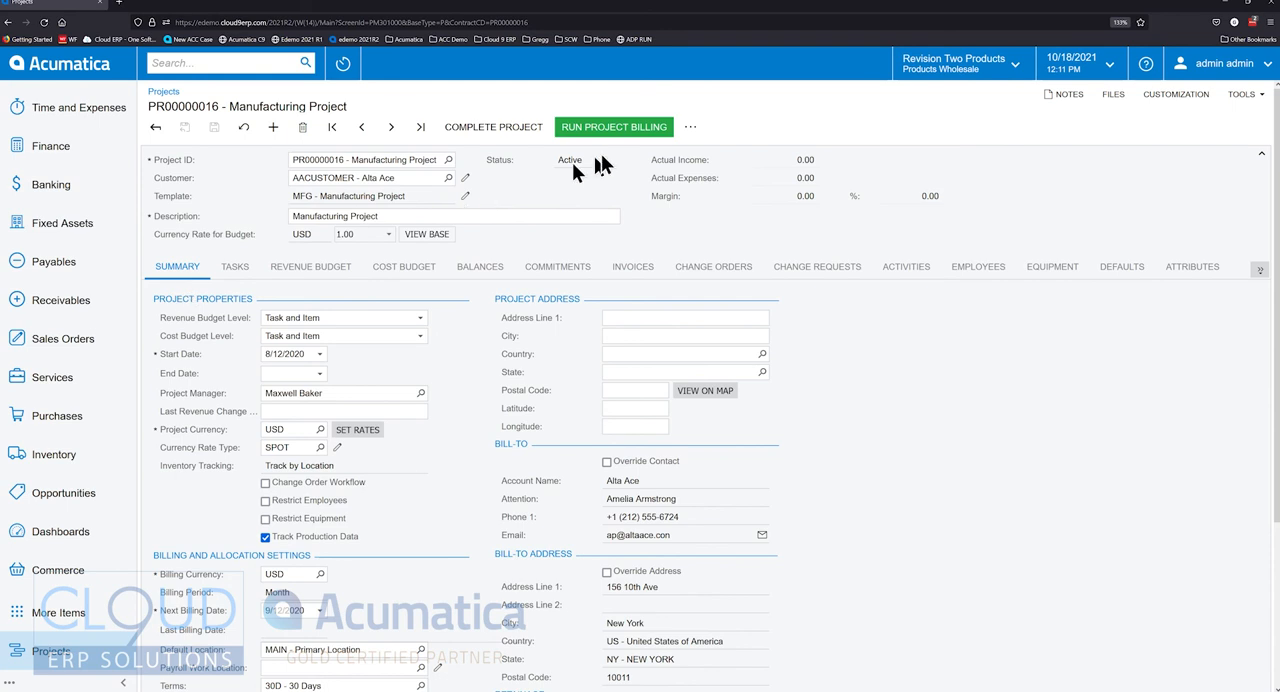
- Start a service order from the project, keeping type MRO and the Bronx branch location, and check the default project task choices
click(690, 127)
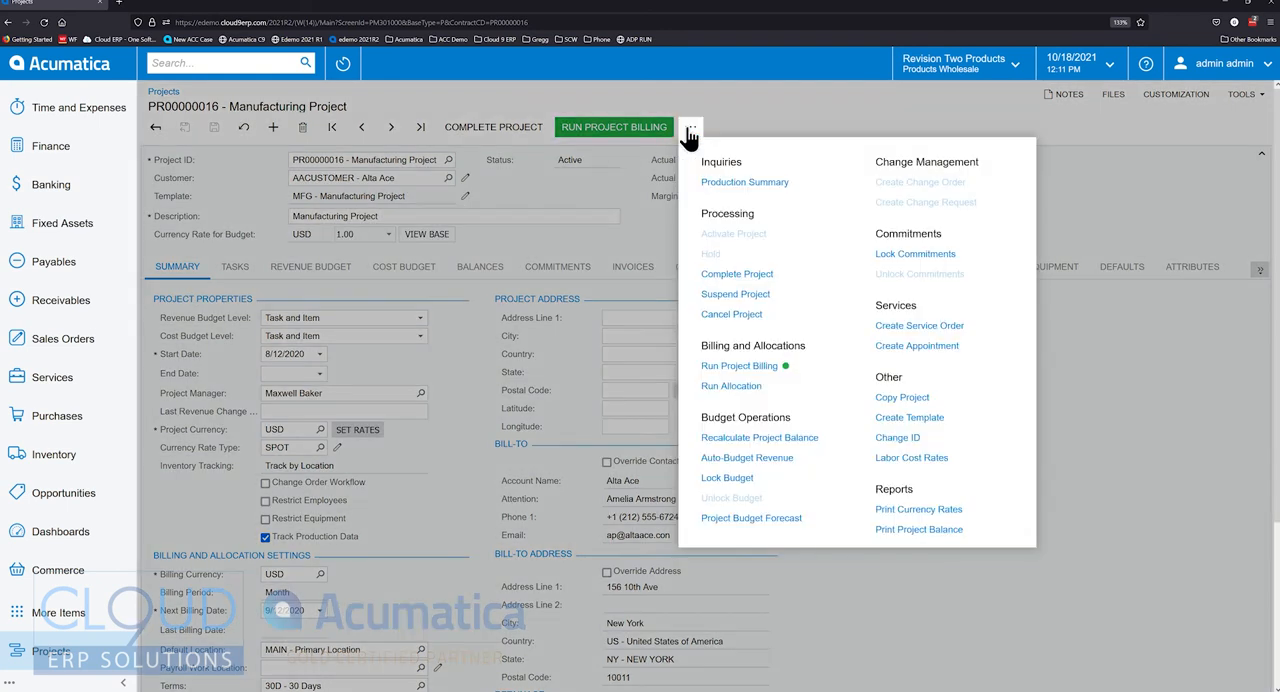
click(915, 326)
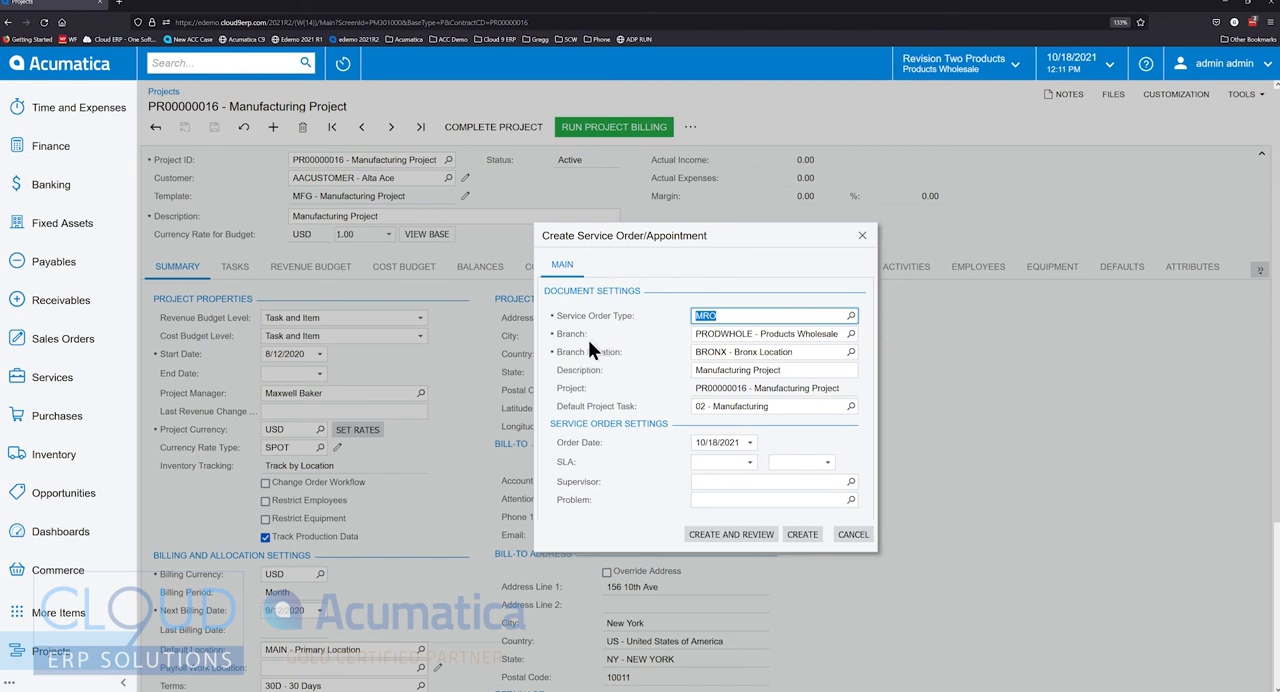
key(Tab)
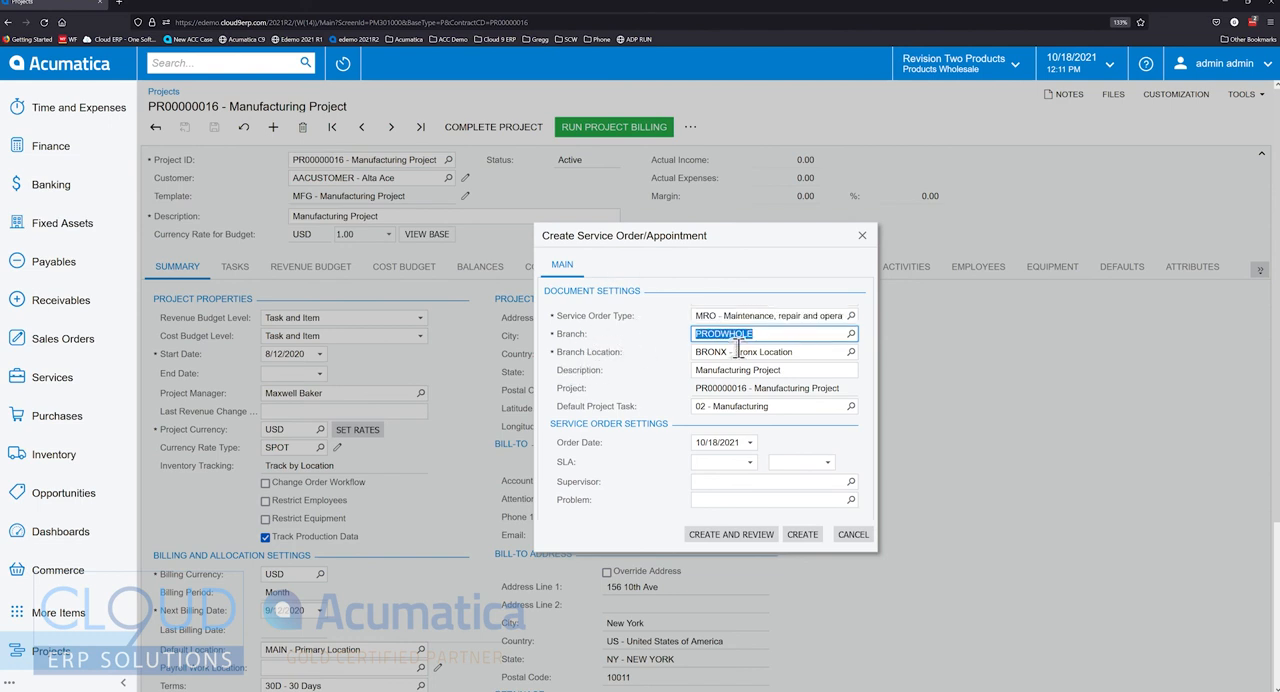
key(Tab)
key(Tab)
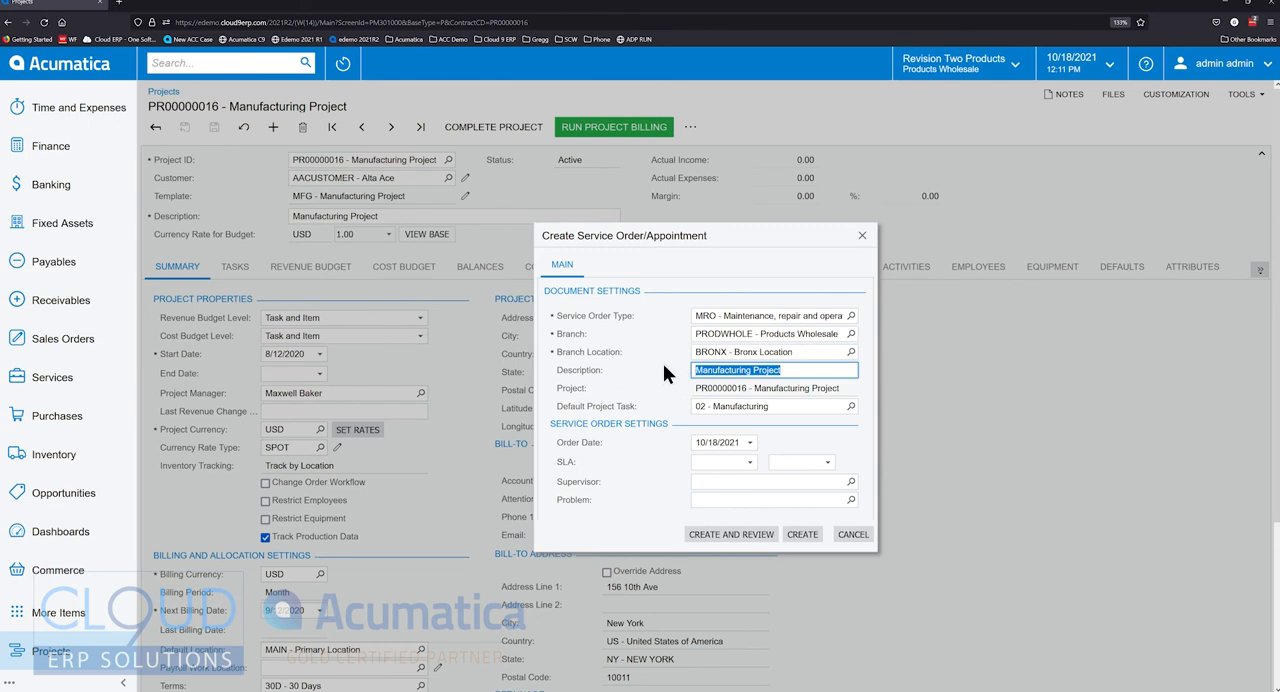
click(850, 406)
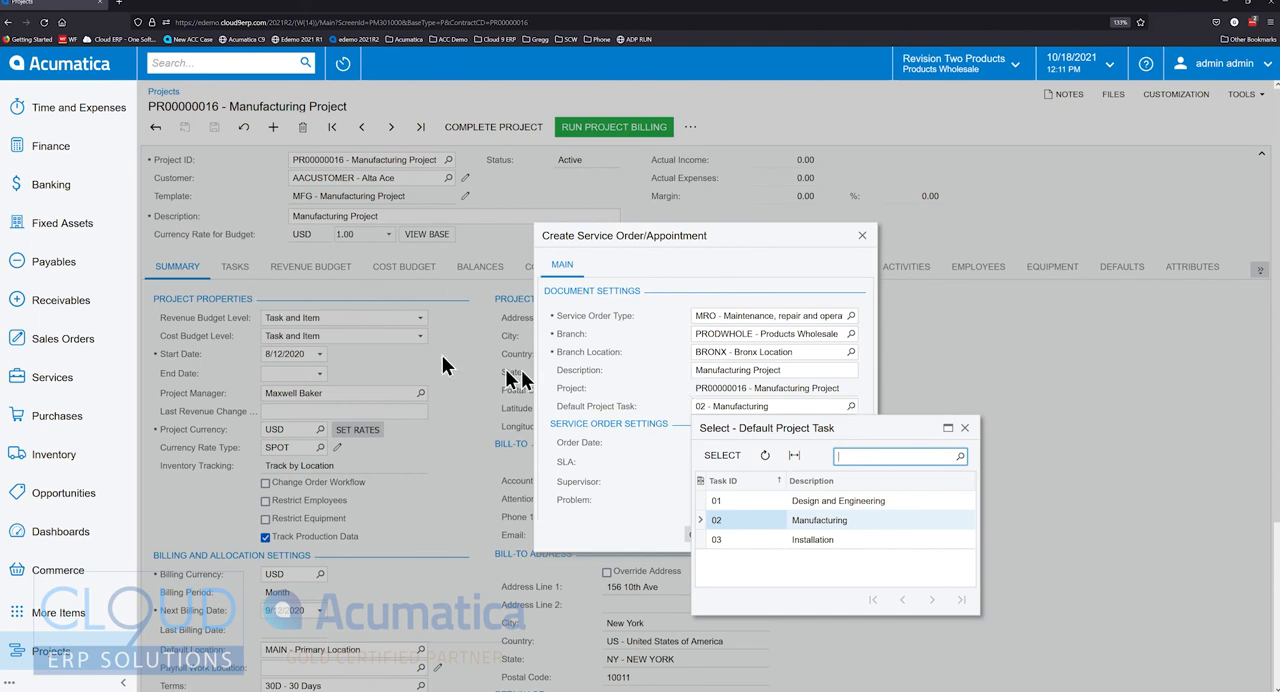
click(590, 354)
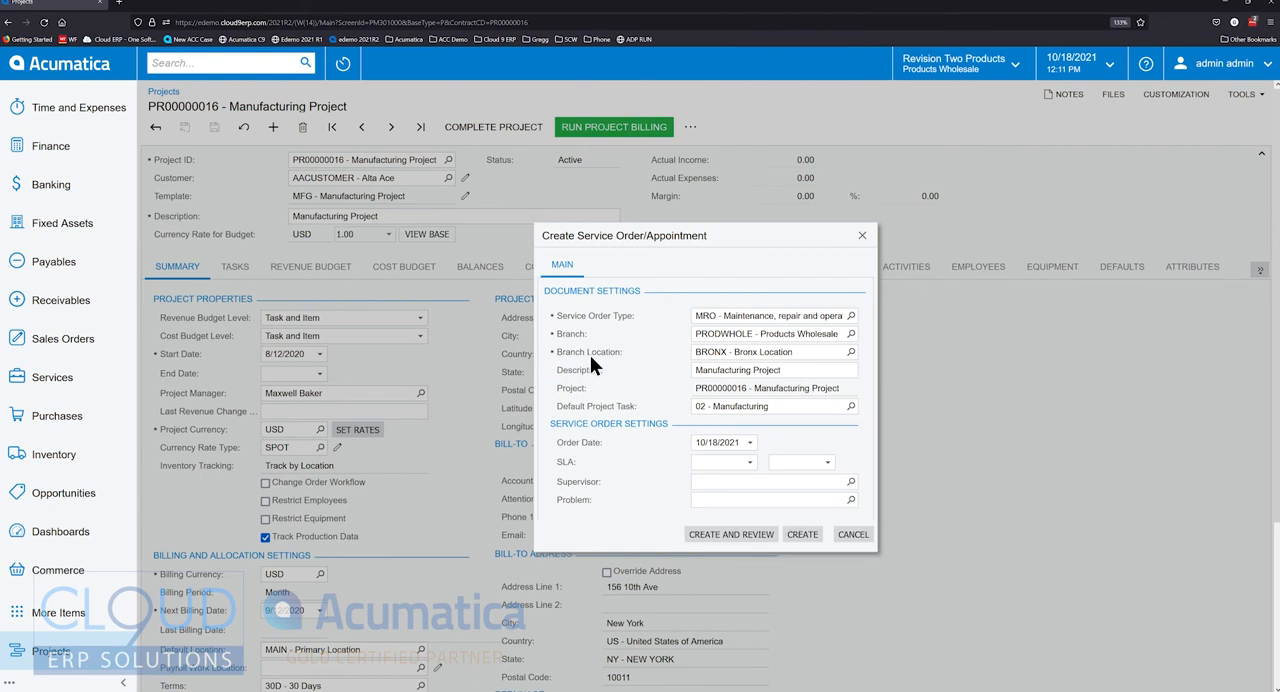
- Set the service order's SLA to 10/18/2021 at 2:30 AM, then create the order and open it for review
click(752, 462)
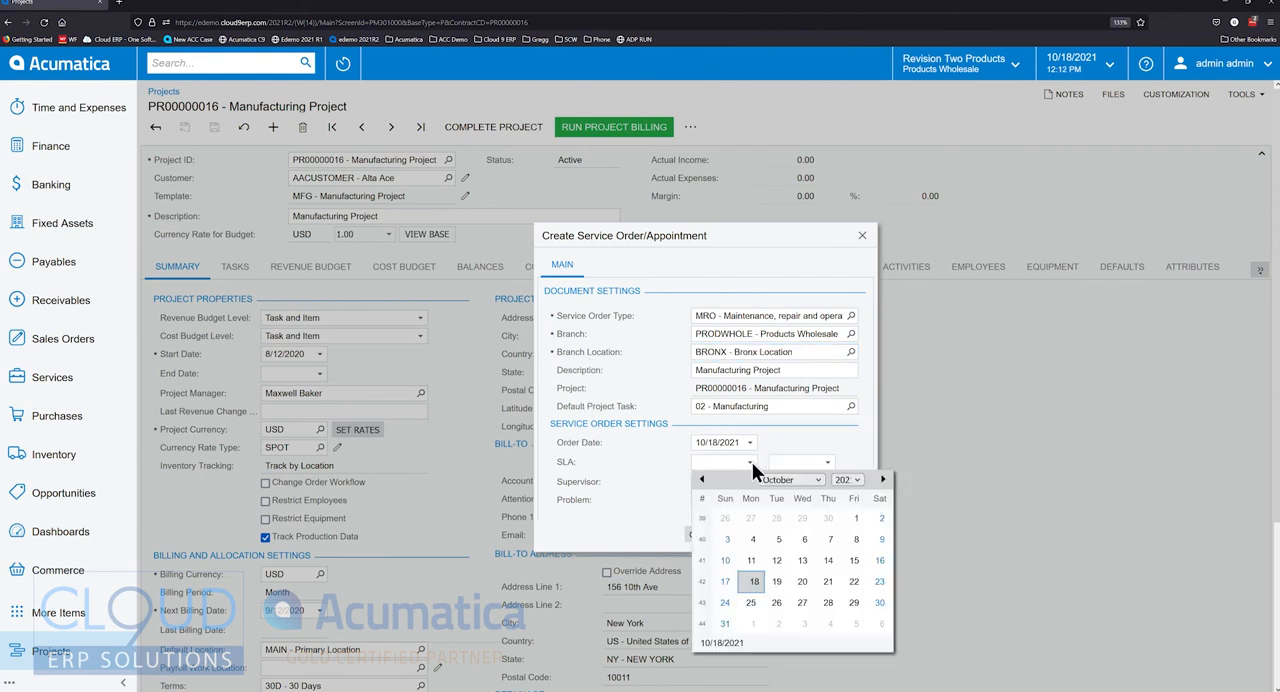
click(750, 584)
click(828, 464)
click(800, 558)
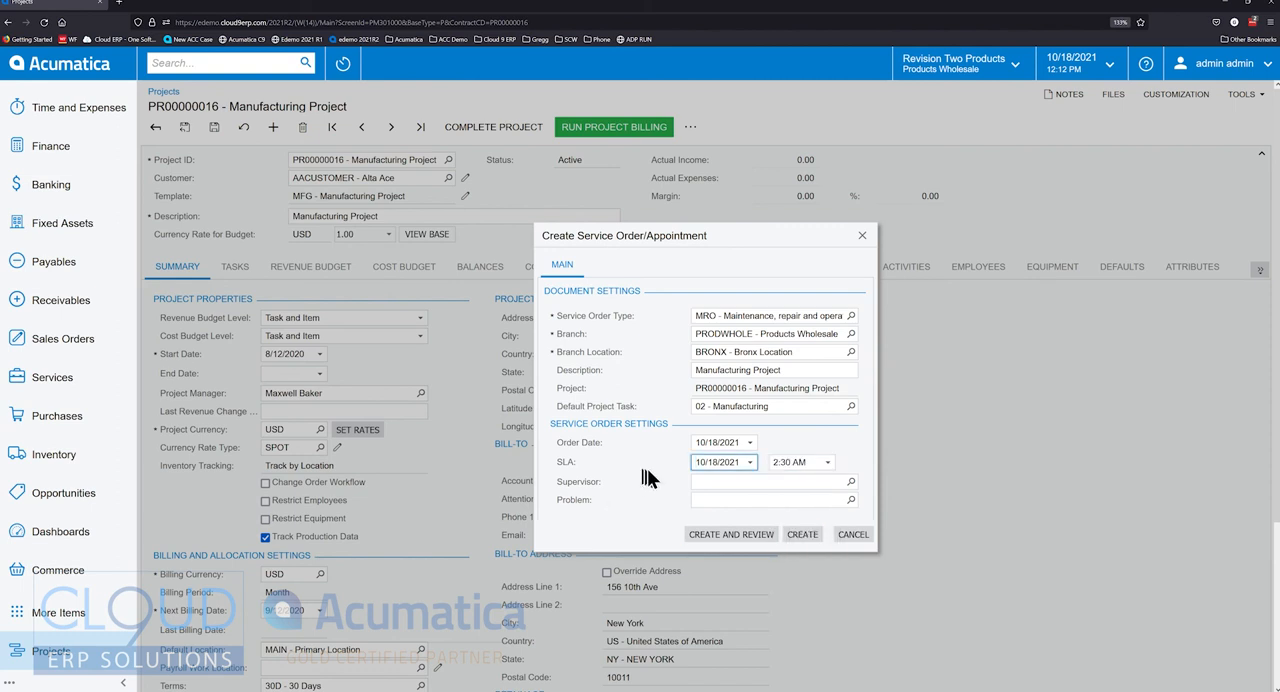
click(740, 536)
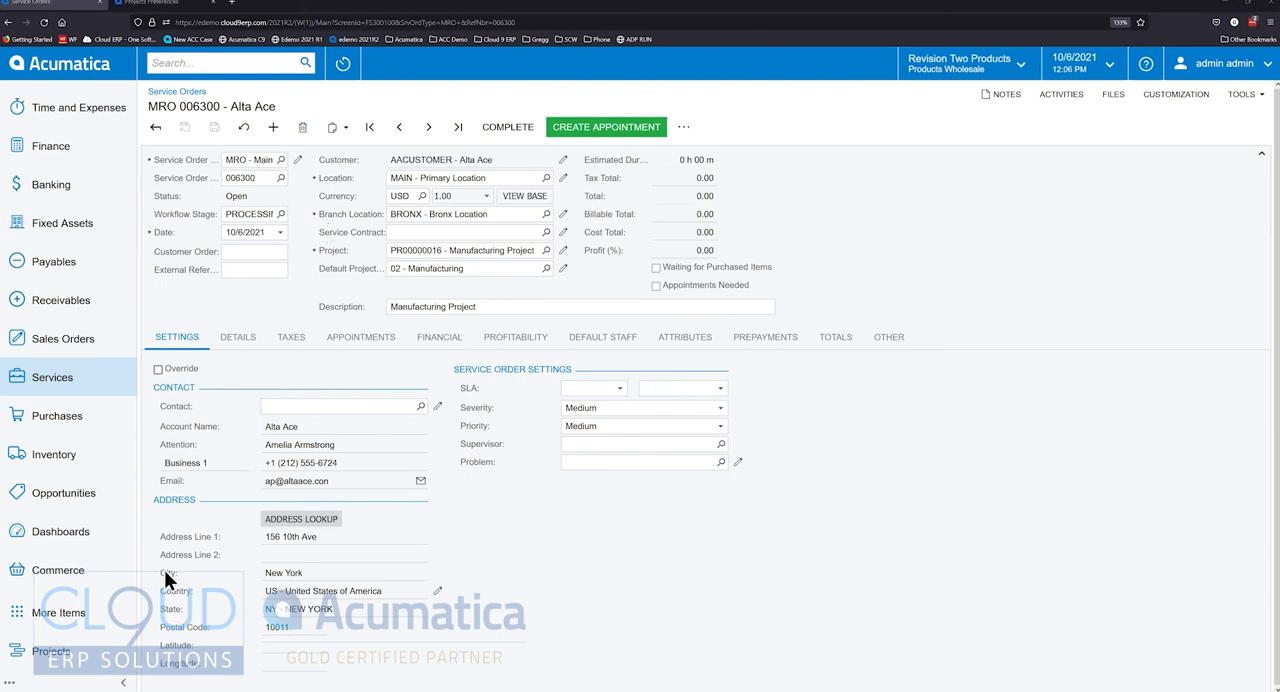
- Leave the created service order and open the list of all service orders
click(157, 129)
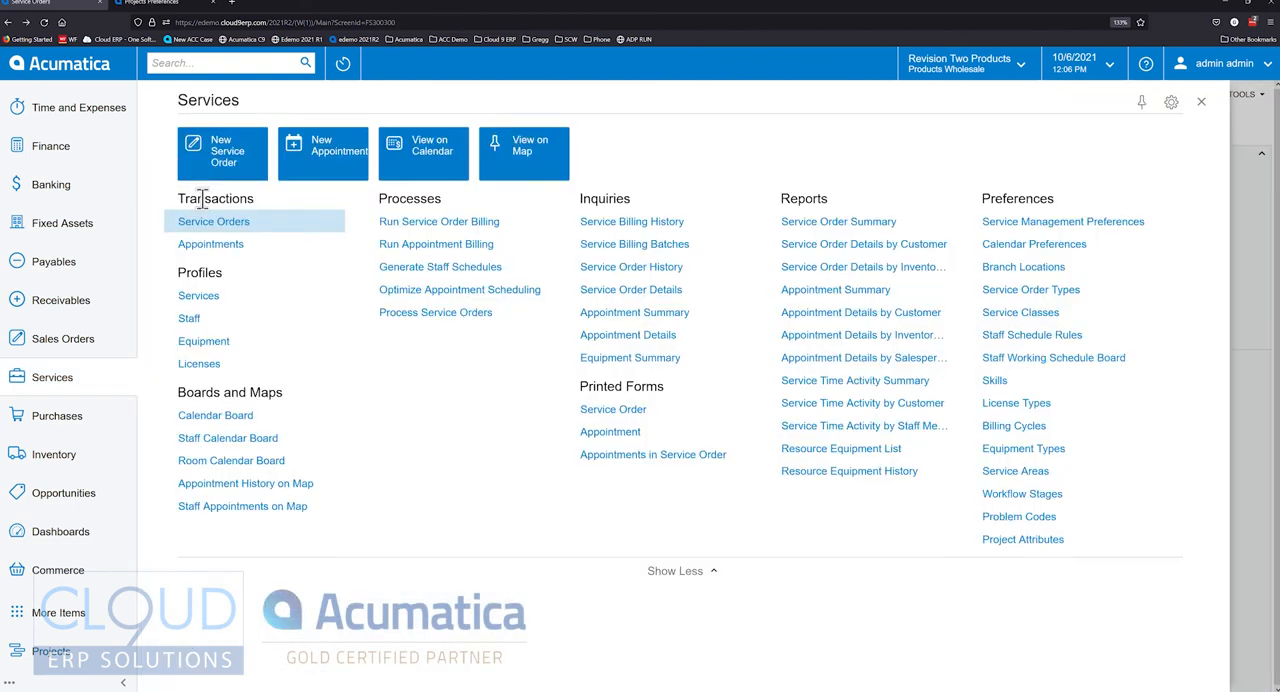
click(215, 222)
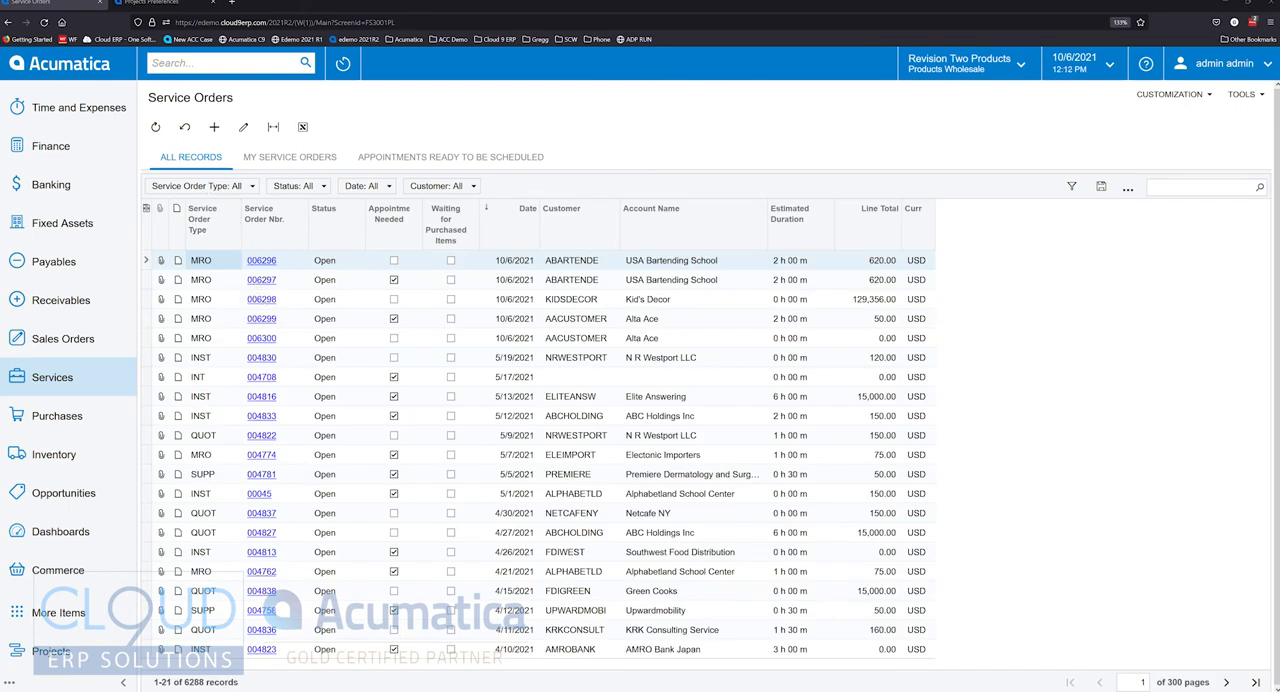
- Open the first listed USA Bartending School MRO service order and examine its line profitability, including the billable amount and profit columns
click(266, 260)
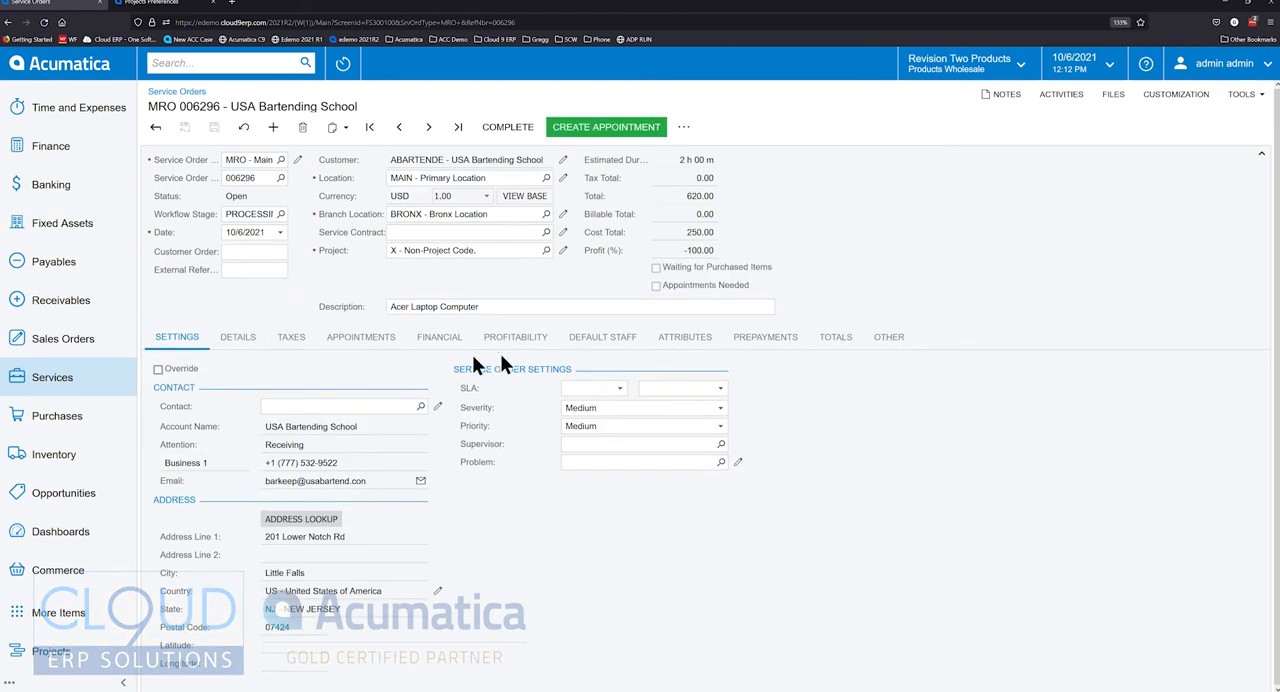
click(524, 340)
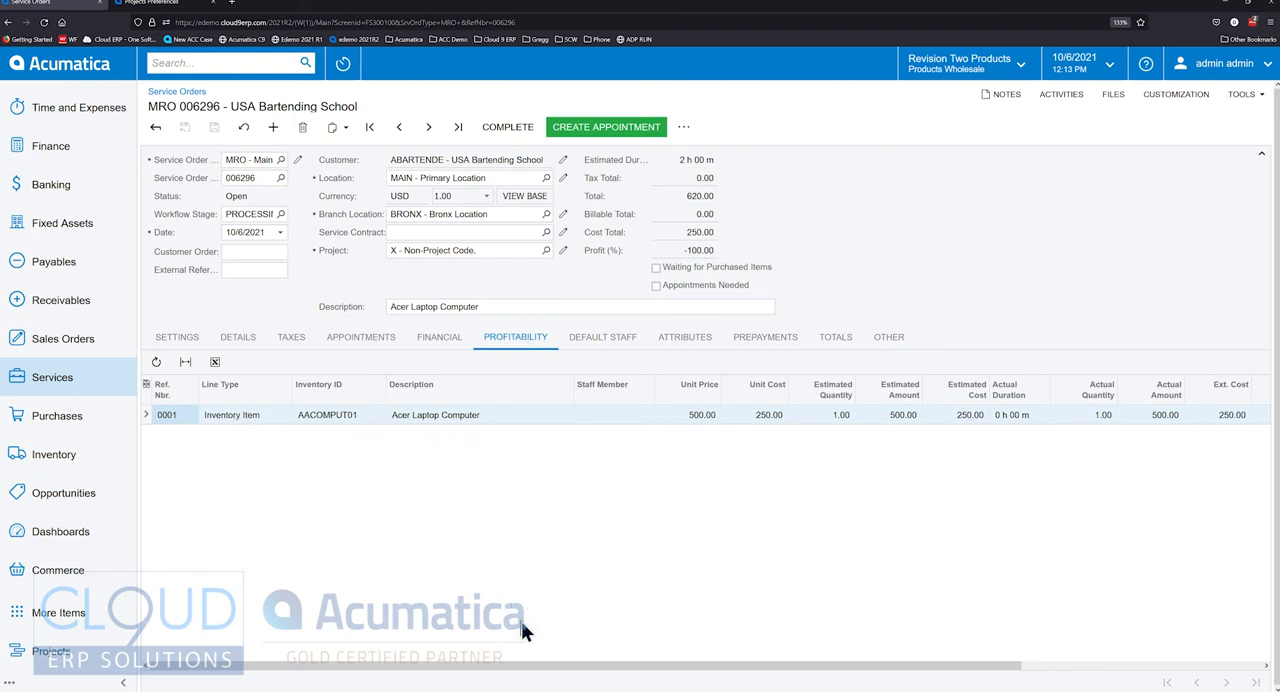
drag(540, 678, 654, 672)
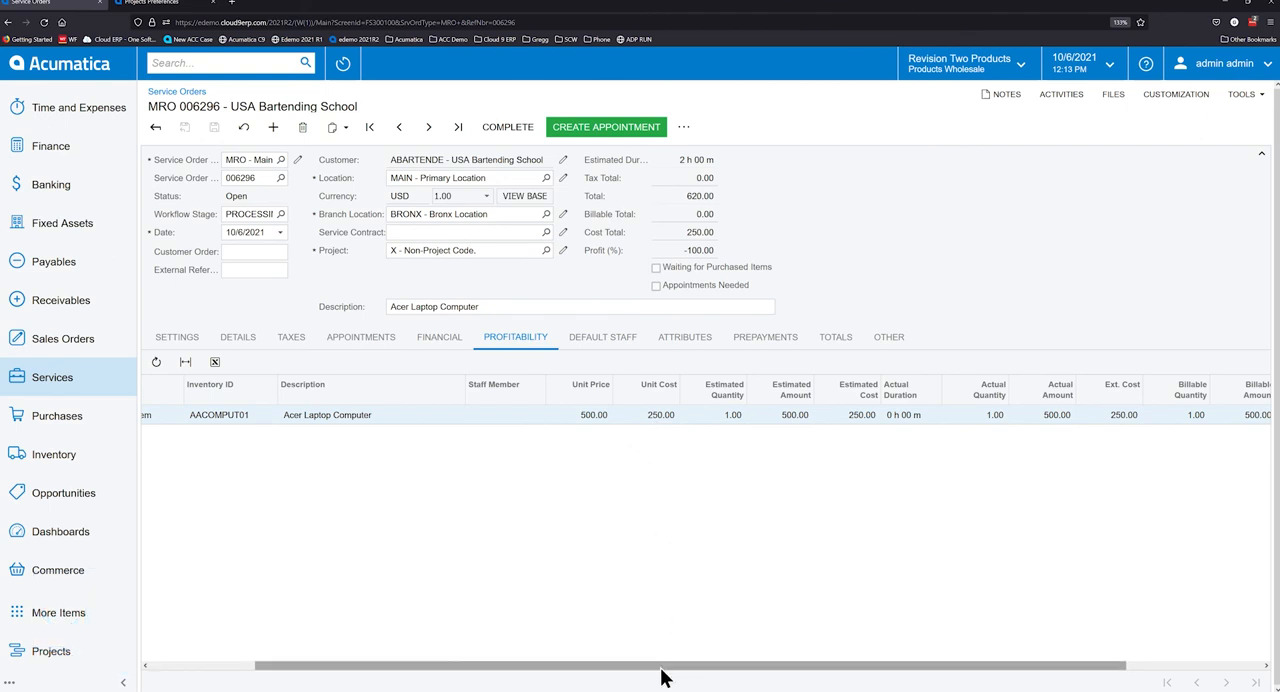
drag(661, 668, 886, 668)
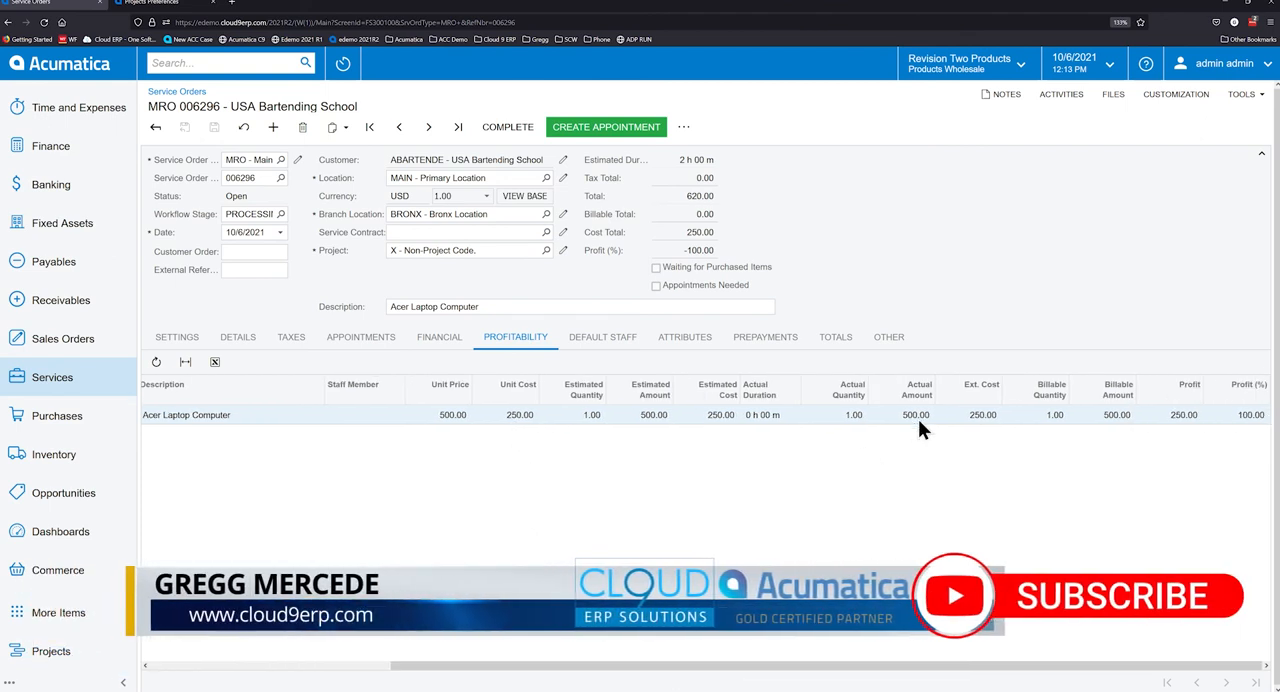
- Search for service contracts, open their list, and open the USA Bartending School contract "ABARTENDE DC Maint Contract"
click(264, 60)
text(pro)
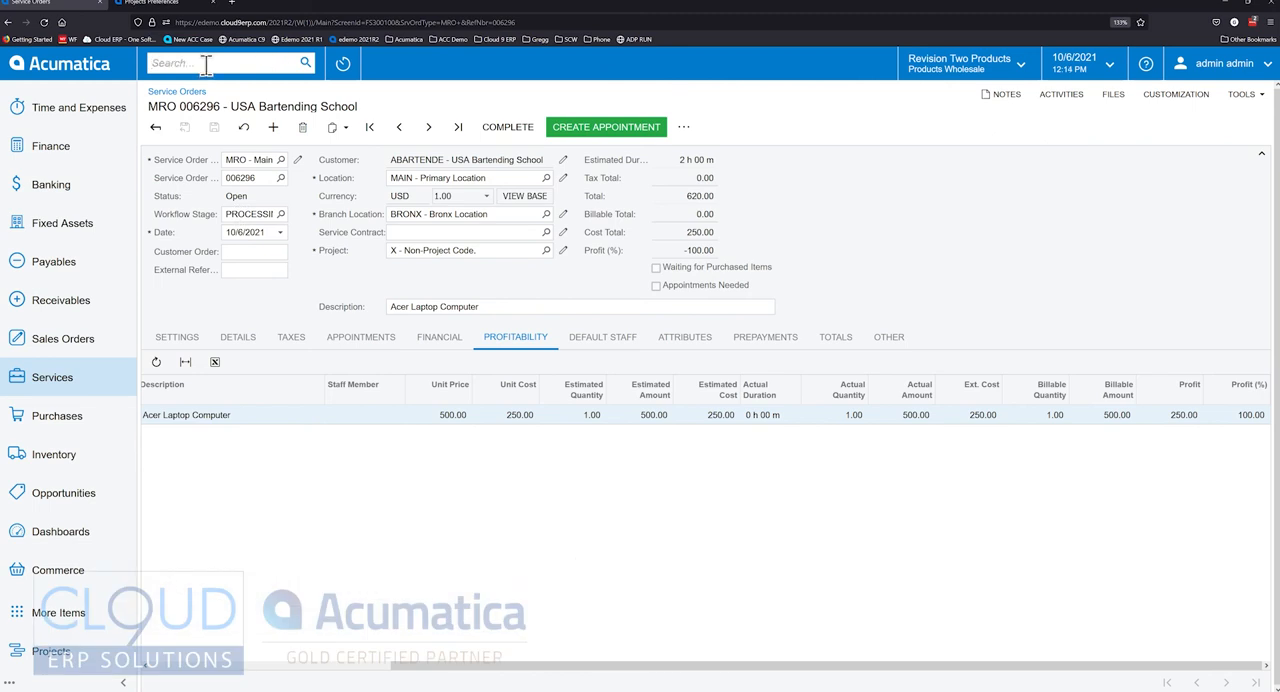
text(service contr)
click(228, 276)
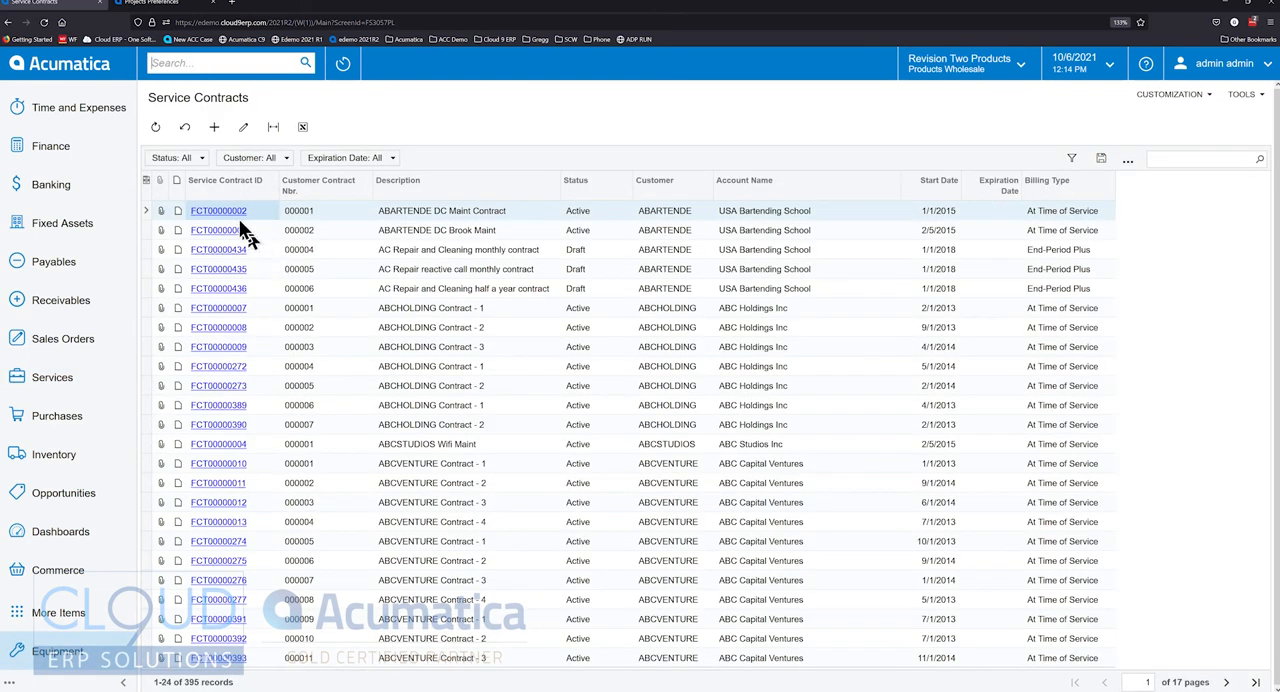
click(222, 212)
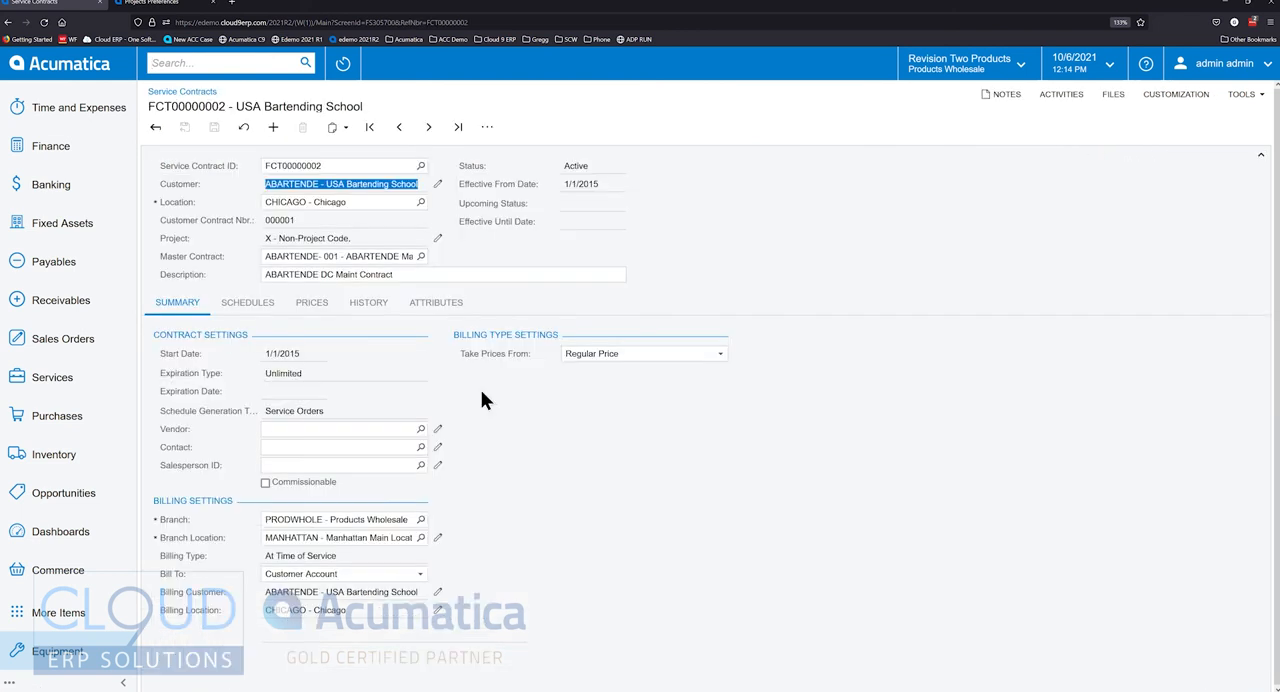
- Start a new service contract and review the available billing type options in its billing settings
click(273, 128)
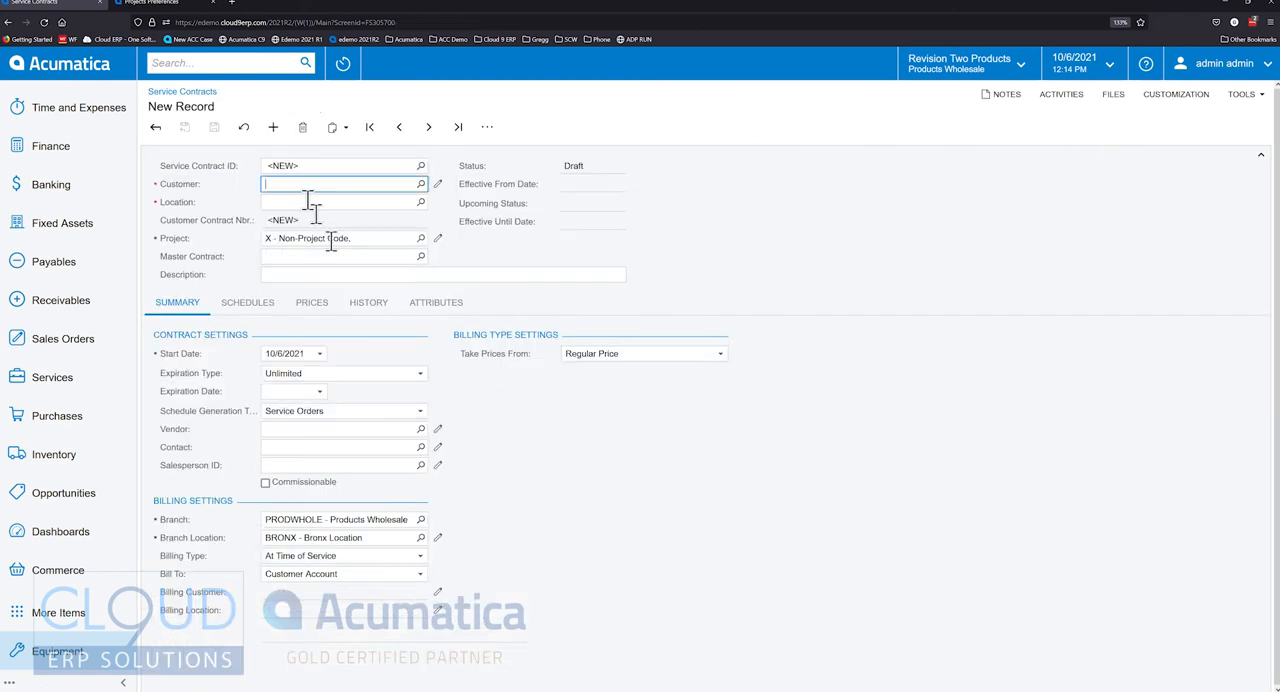
click(301, 556)
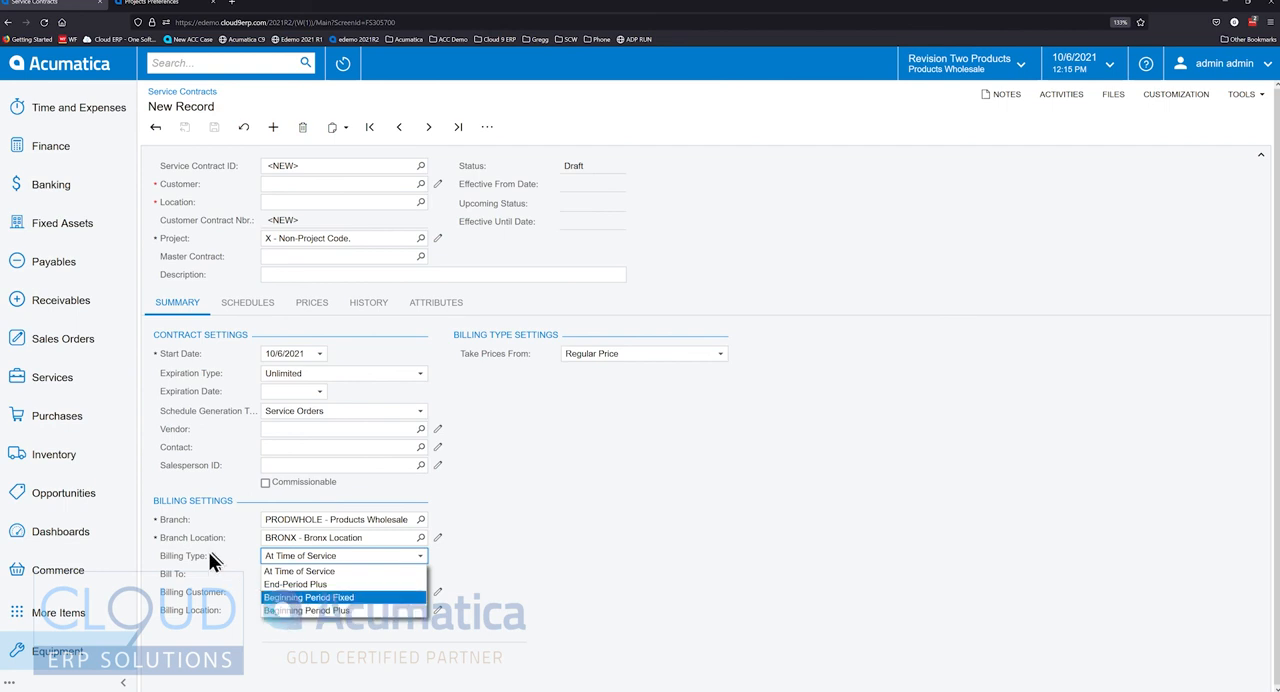
click(206, 582)
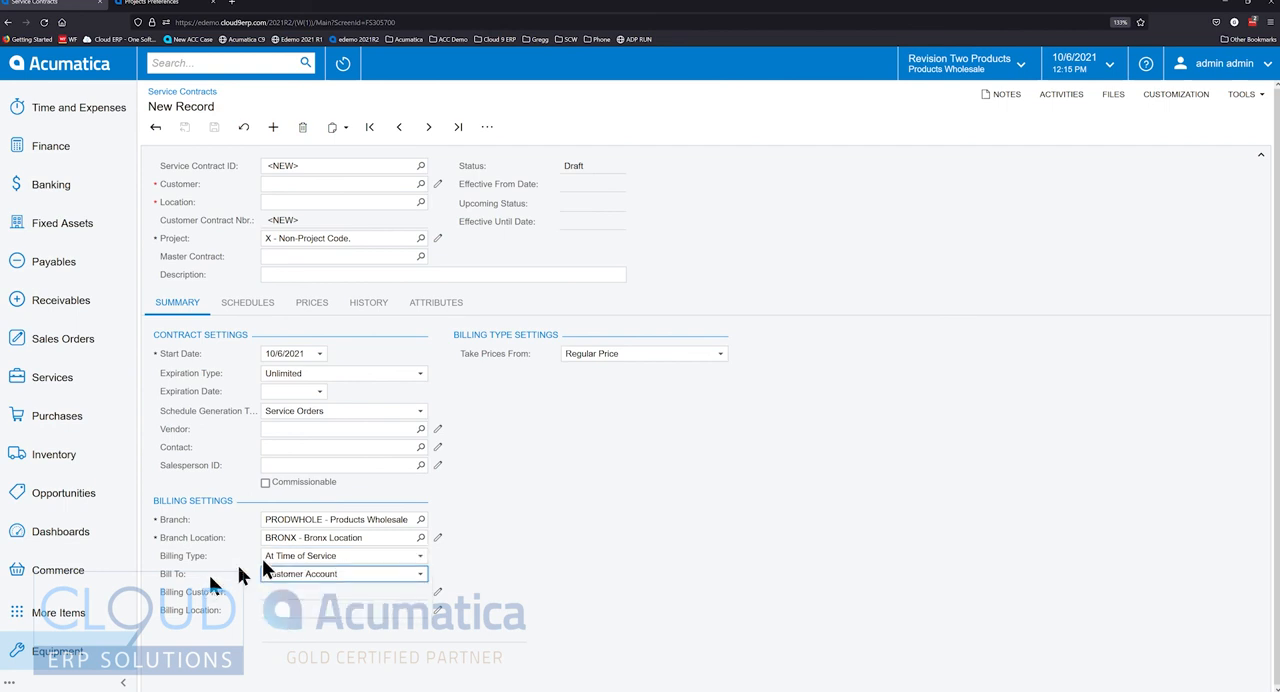
click(290, 556)
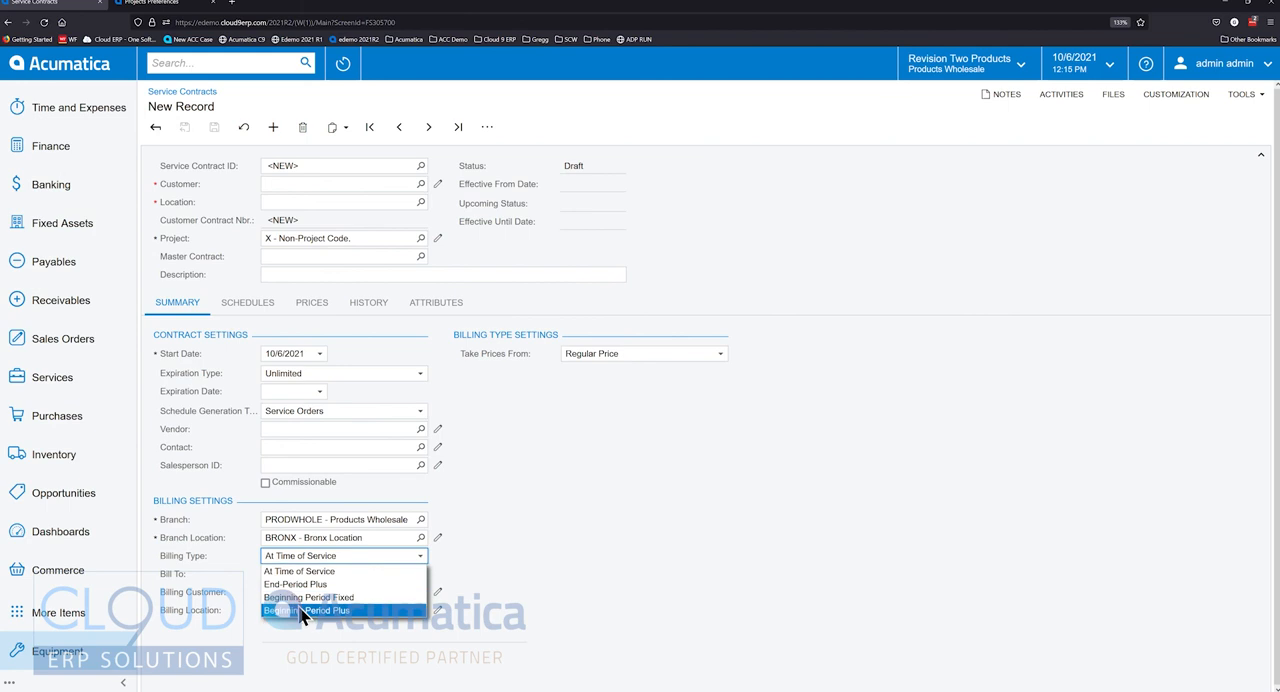